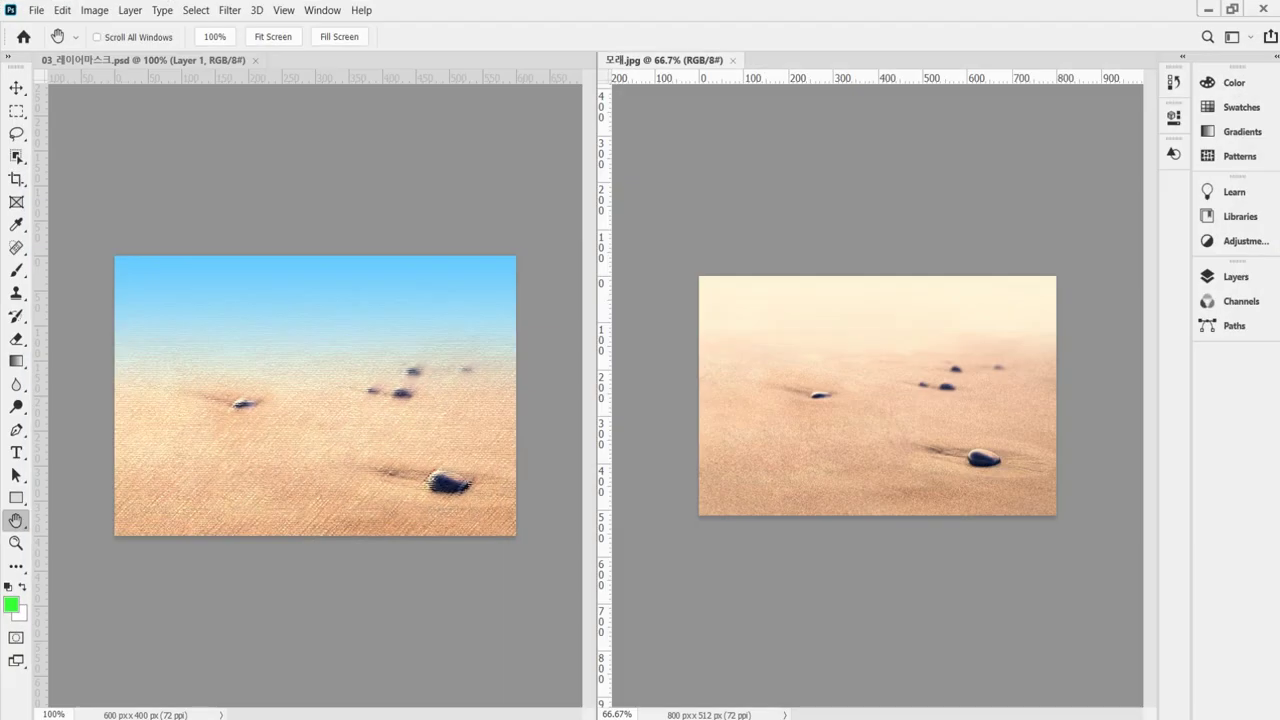
Step: Create a new 600 by 400 pixel document at 72 pixels/inch in 8 bit RGB Color with a white background
{"action": "left_click", "coordinate": [378, 150]}
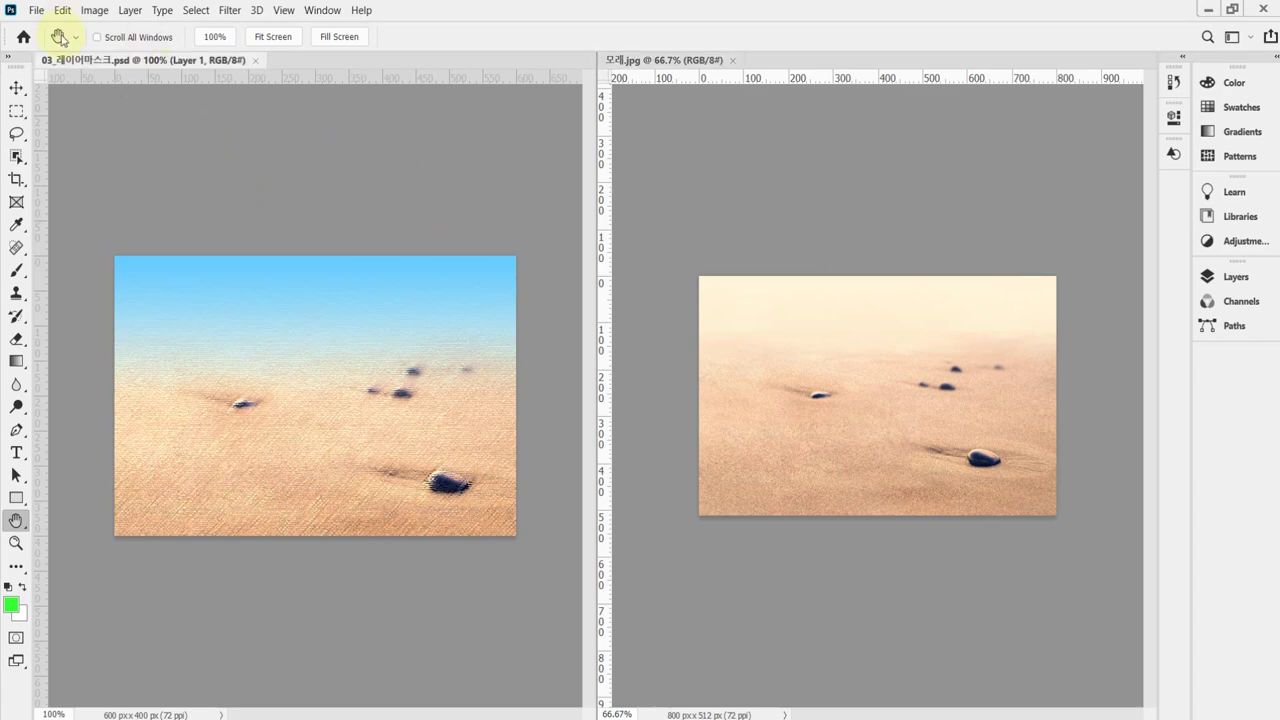
{"action": "left_click", "coordinate": [38, 10]}
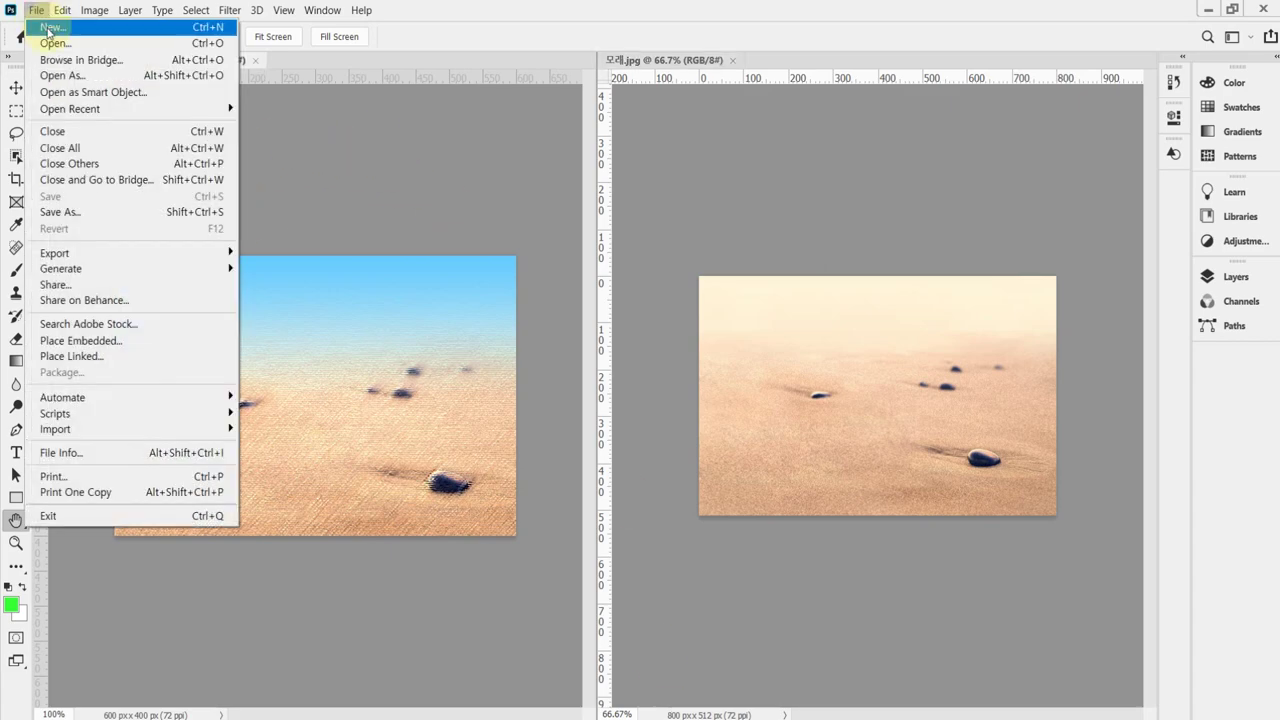
{"action": "left_click", "coordinate": [48, 28]}
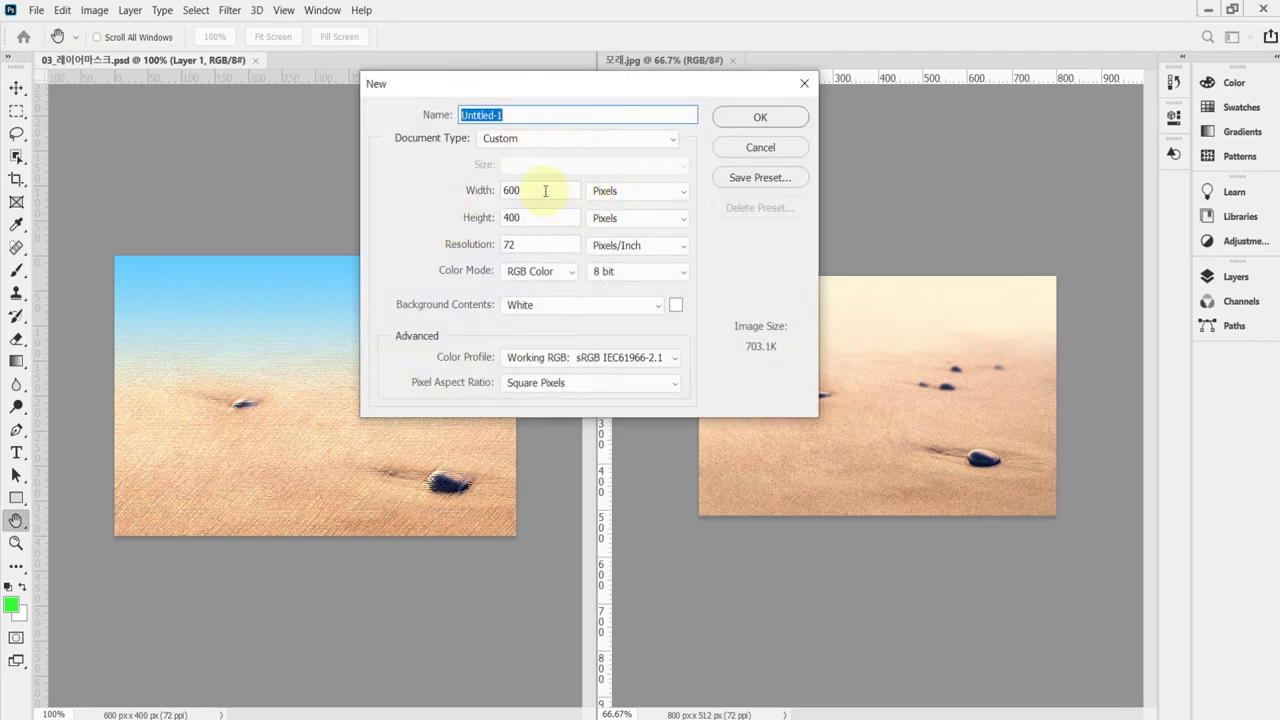
{"action": "left_click", "coordinate": [627, 191]}
{"action": "left_click", "coordinate": [627, 205]}
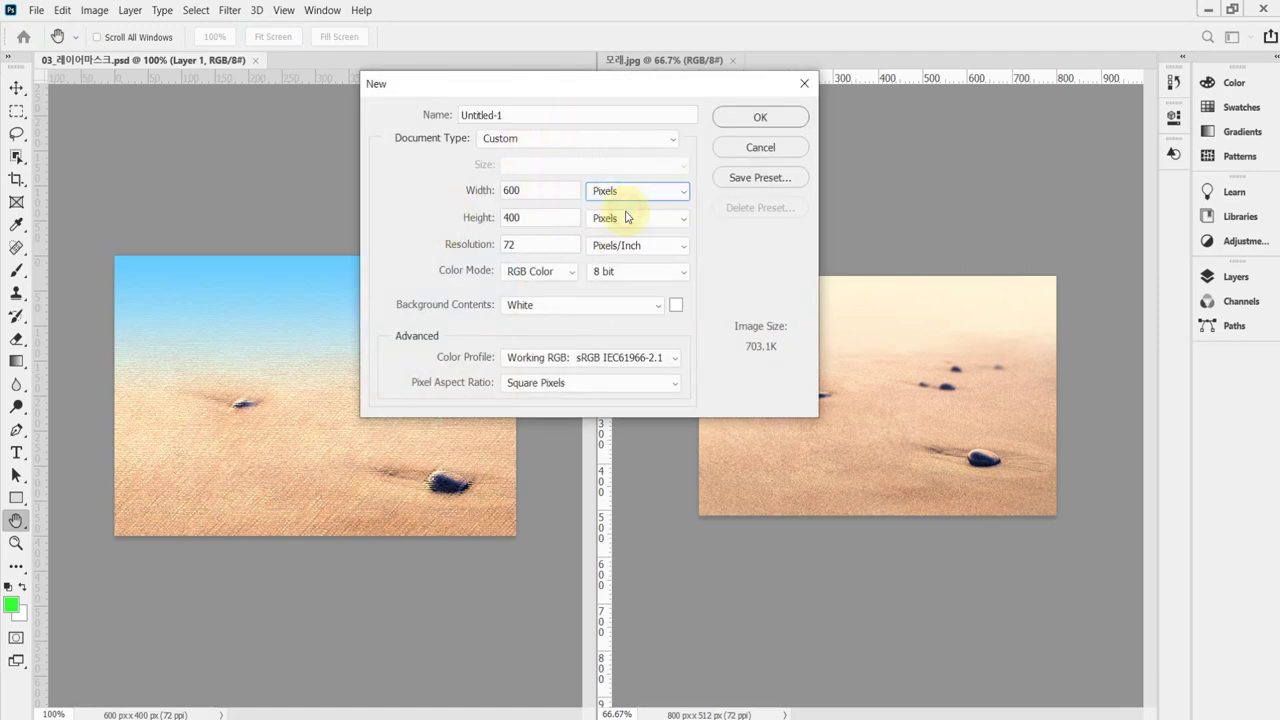
{"action": "double_click", "coordinate": [563, 193]}
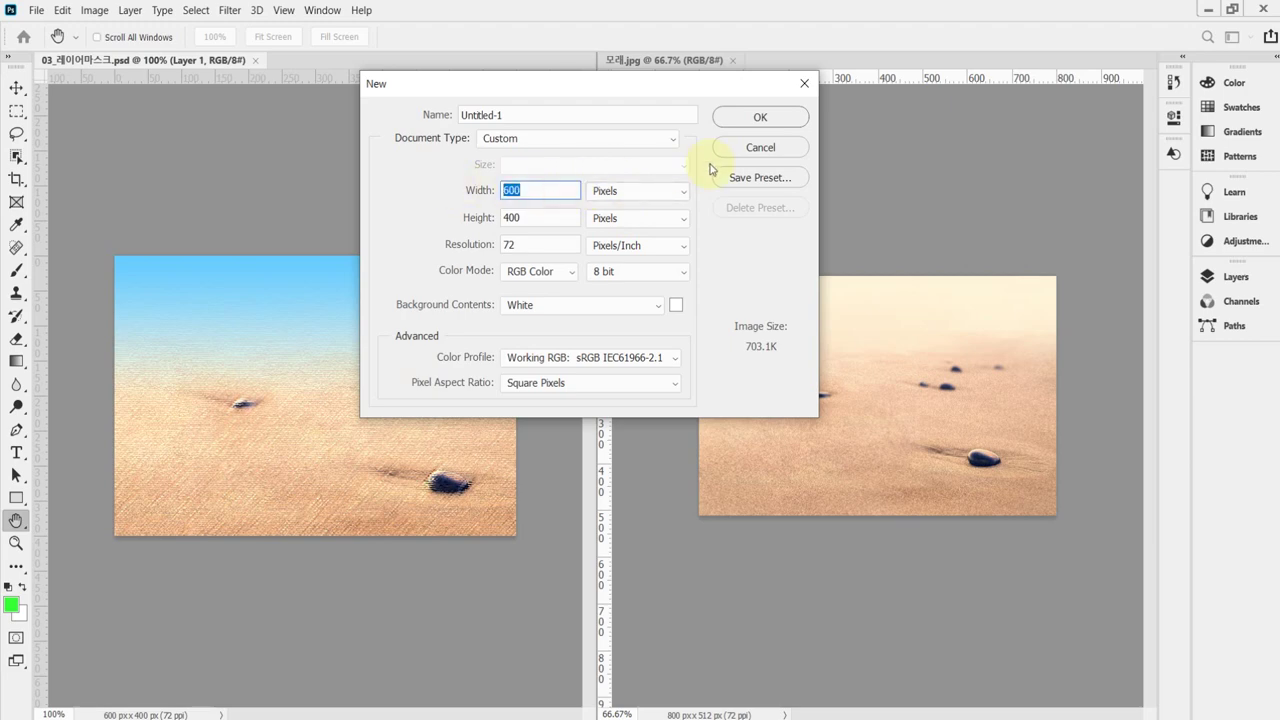
{"action": "key", "text": "Tab"}
{"action": "key", "text": "Tab"}
{"action": "key", "text": "Tab"}
{"action": "key", "text": "Tab"}
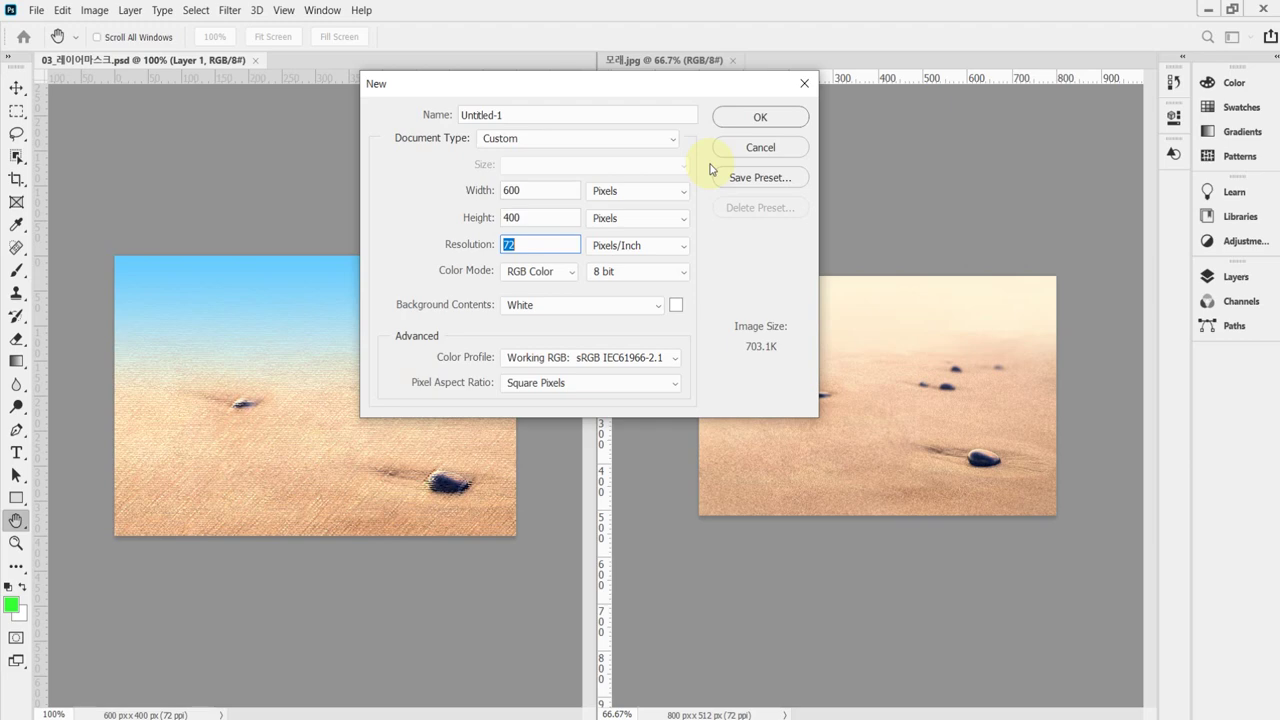
{"action": "key", "text": "Tab"}
{"action": "key", "text": "Tab"}
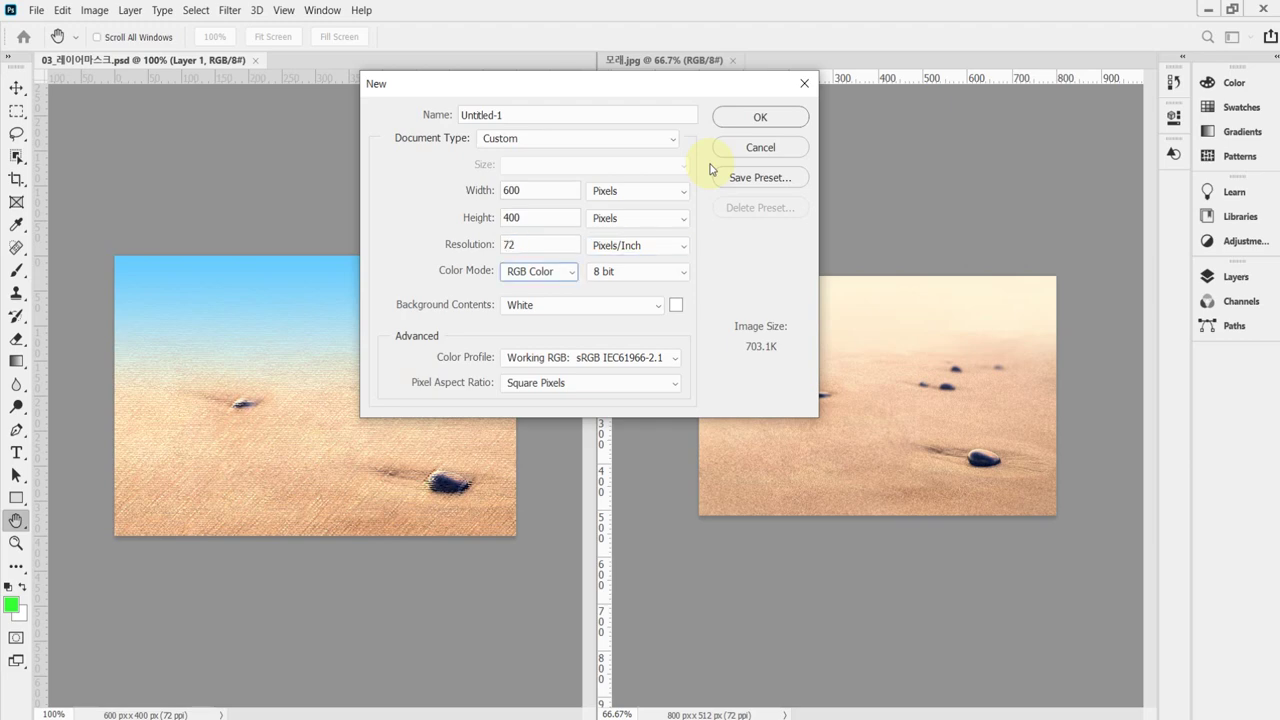
{"action": "key", "text": "Tab"}
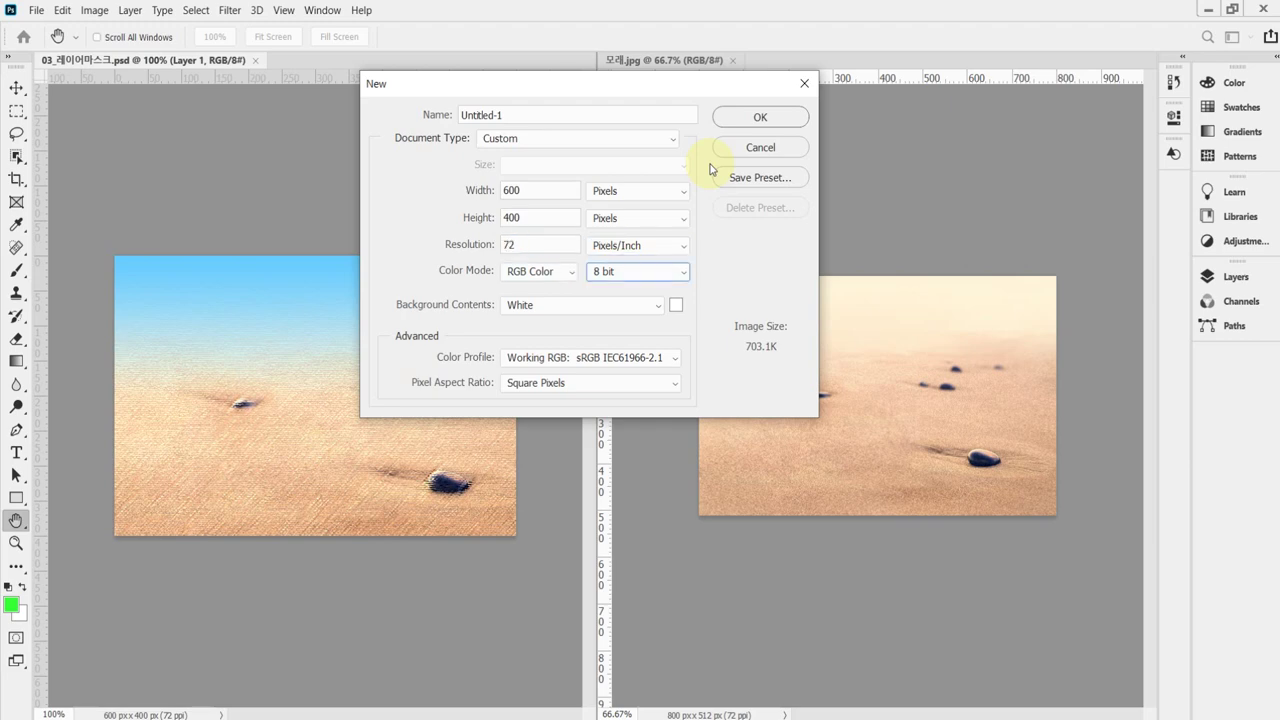
{"action": "key", "text": "Tab"}
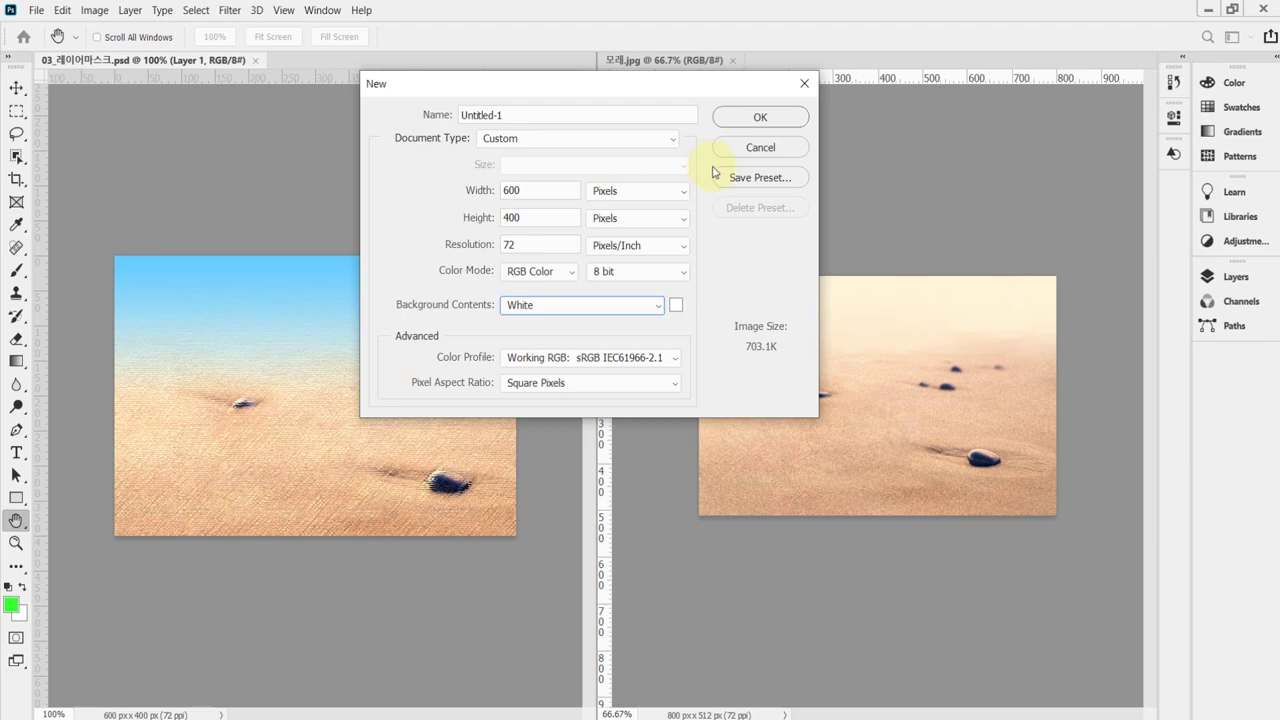
{"action": "key", "text": "Return"}
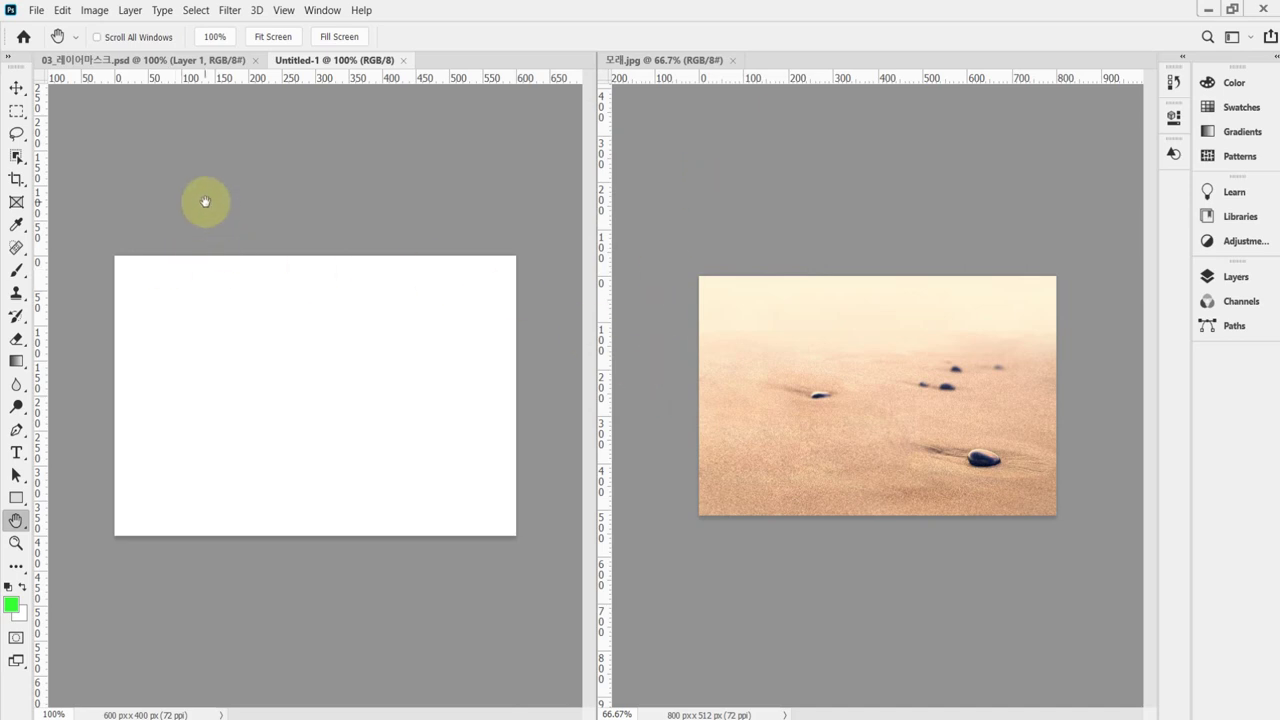
Step: Expand the toolbox to two columns and set the foreground color to hex 6cf
{"action": "left_click", "coordinate": [11, 53]}
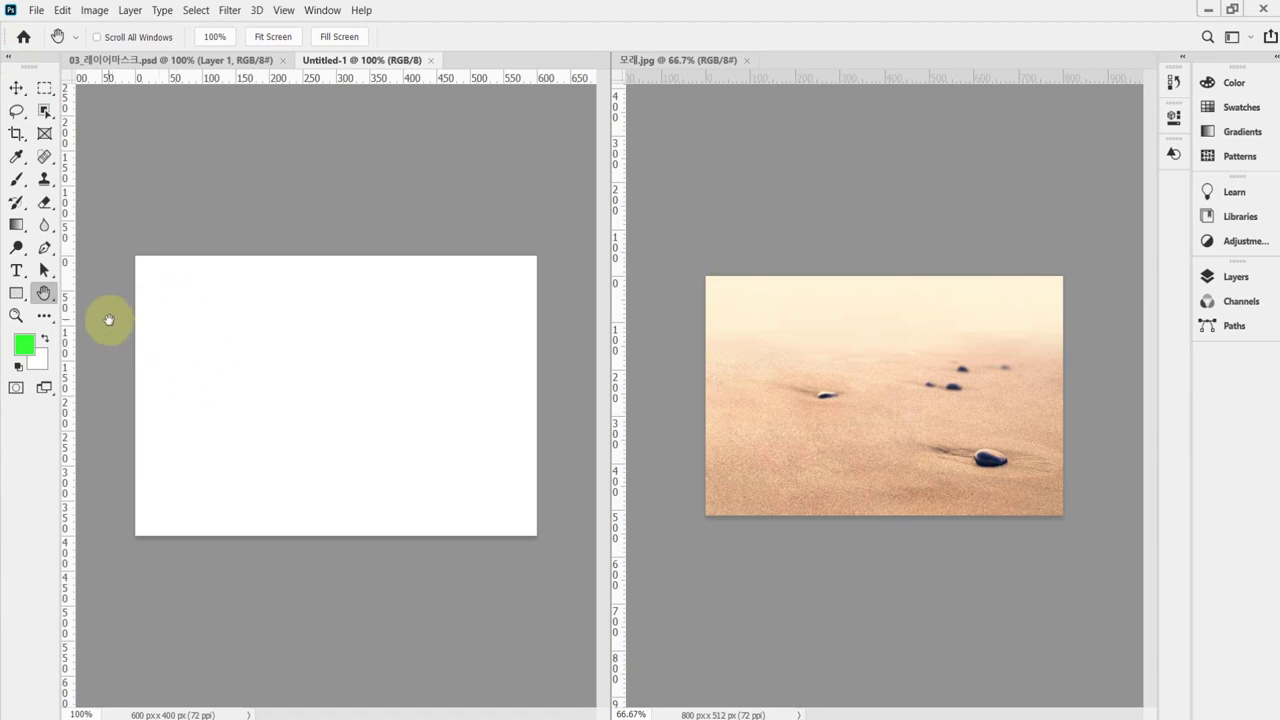
{"action": "left_click", "coordinate": [24, 344]}
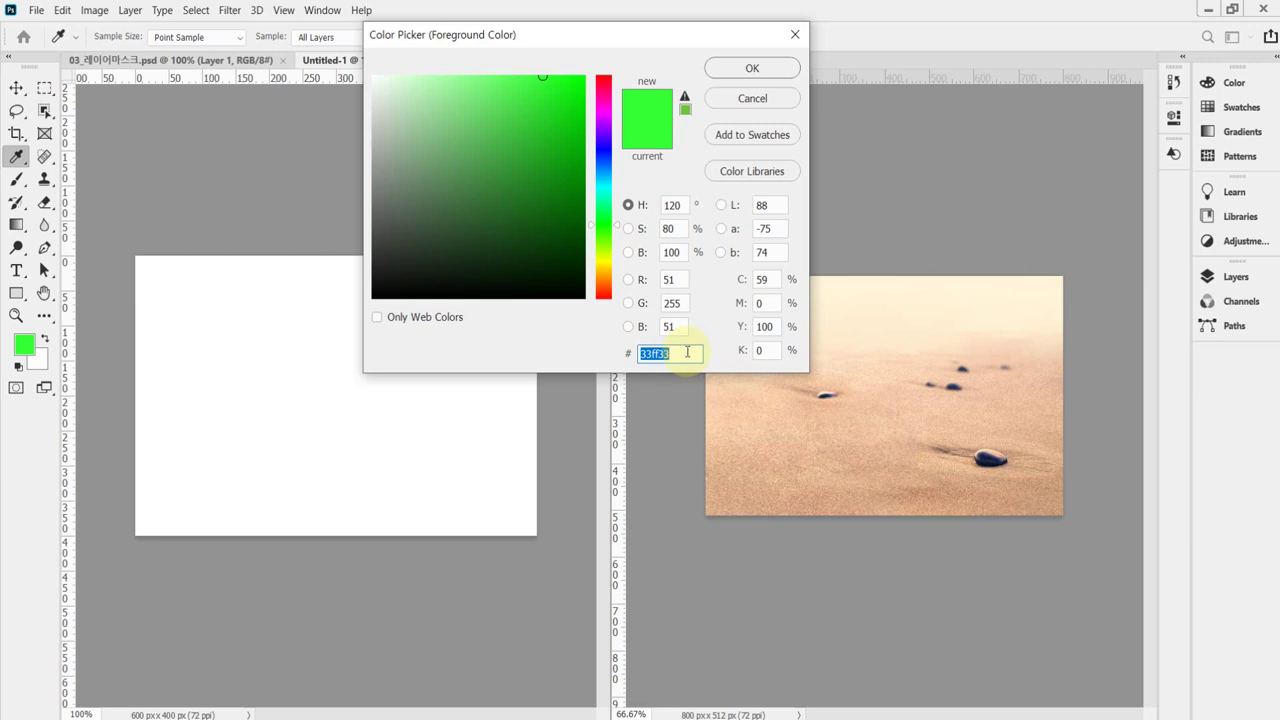
{"action": "type", "text": "6"}
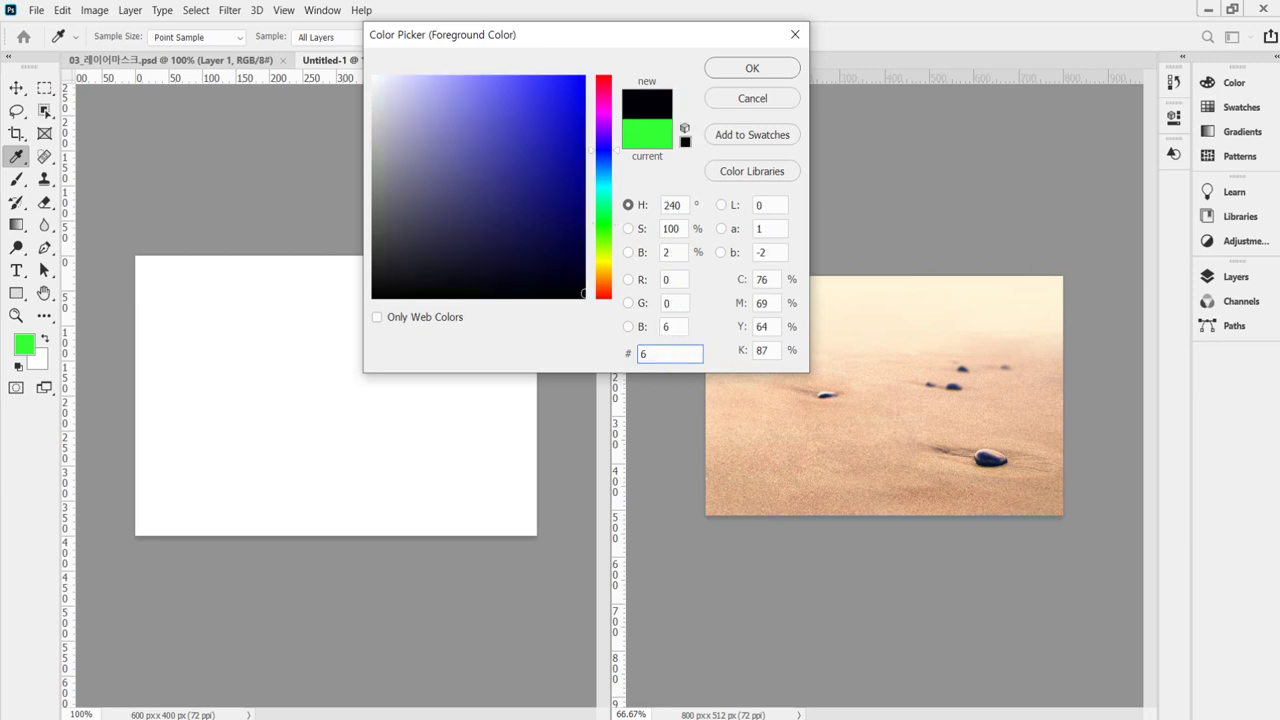
{"action": "type", "text": "c"}
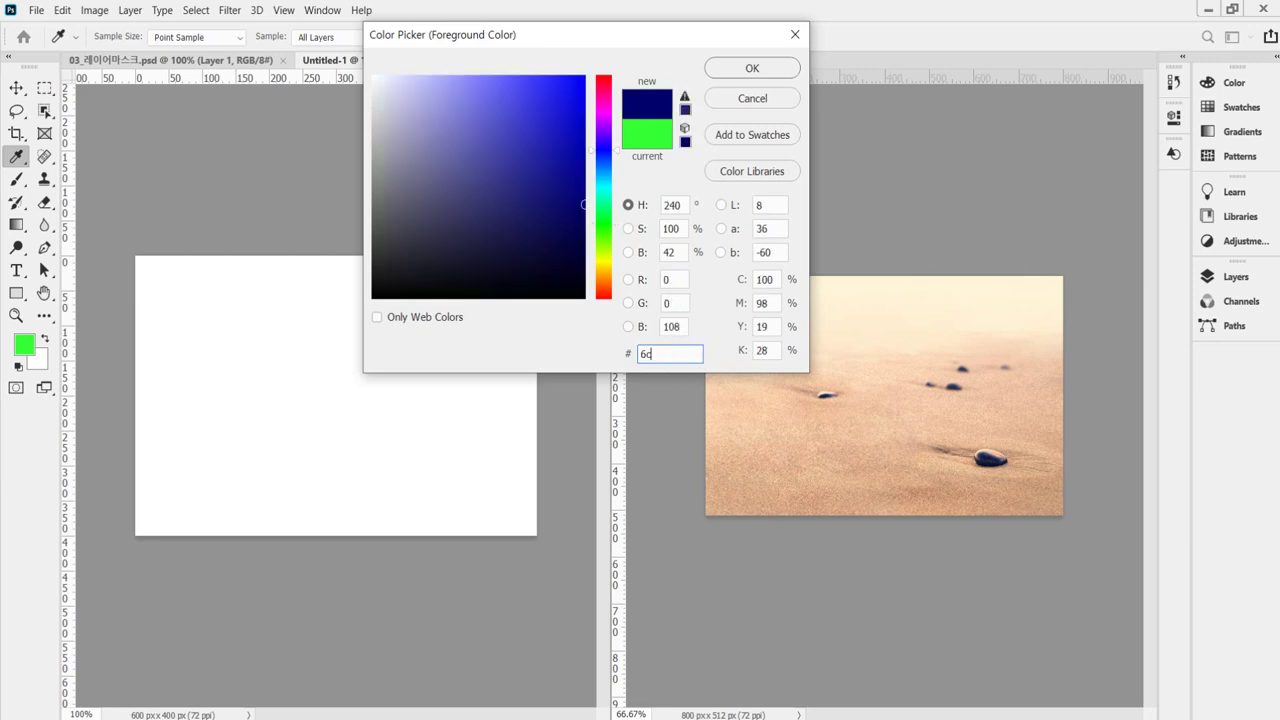
{"action": "type", "text": "f"}
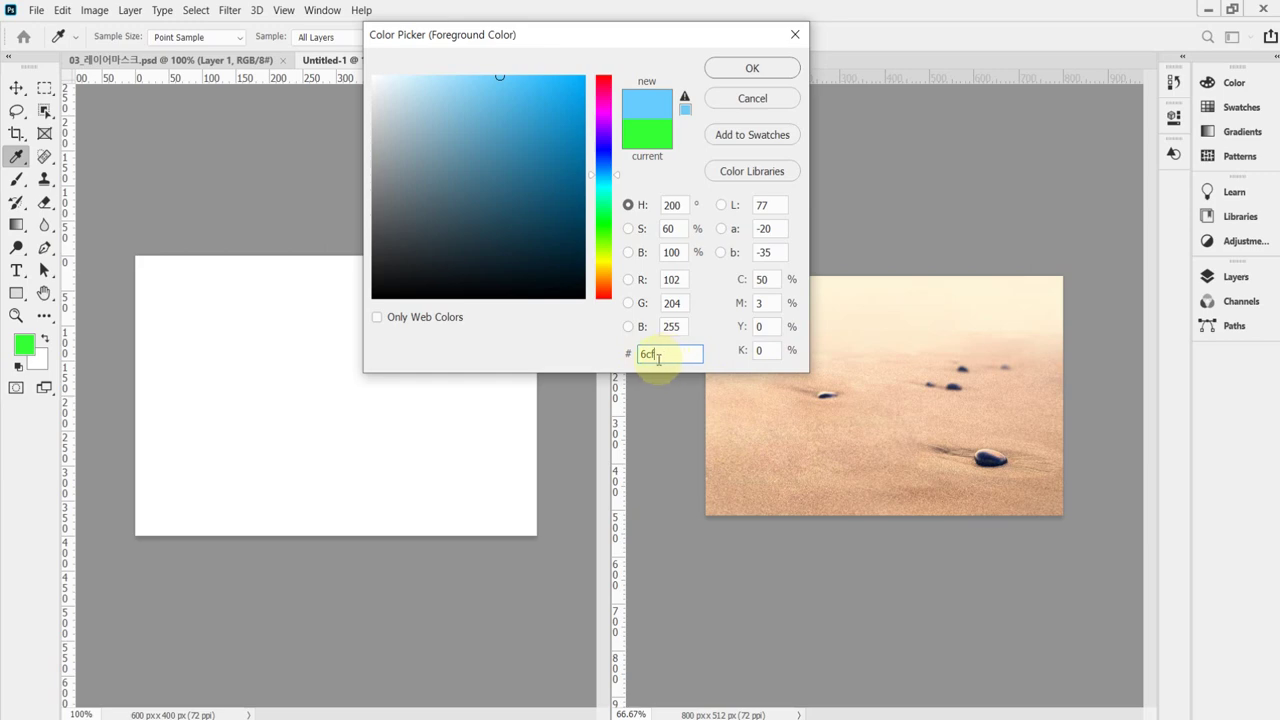
{"action": "key", "text": "Return"}
{"action": "key", "text": "h"}
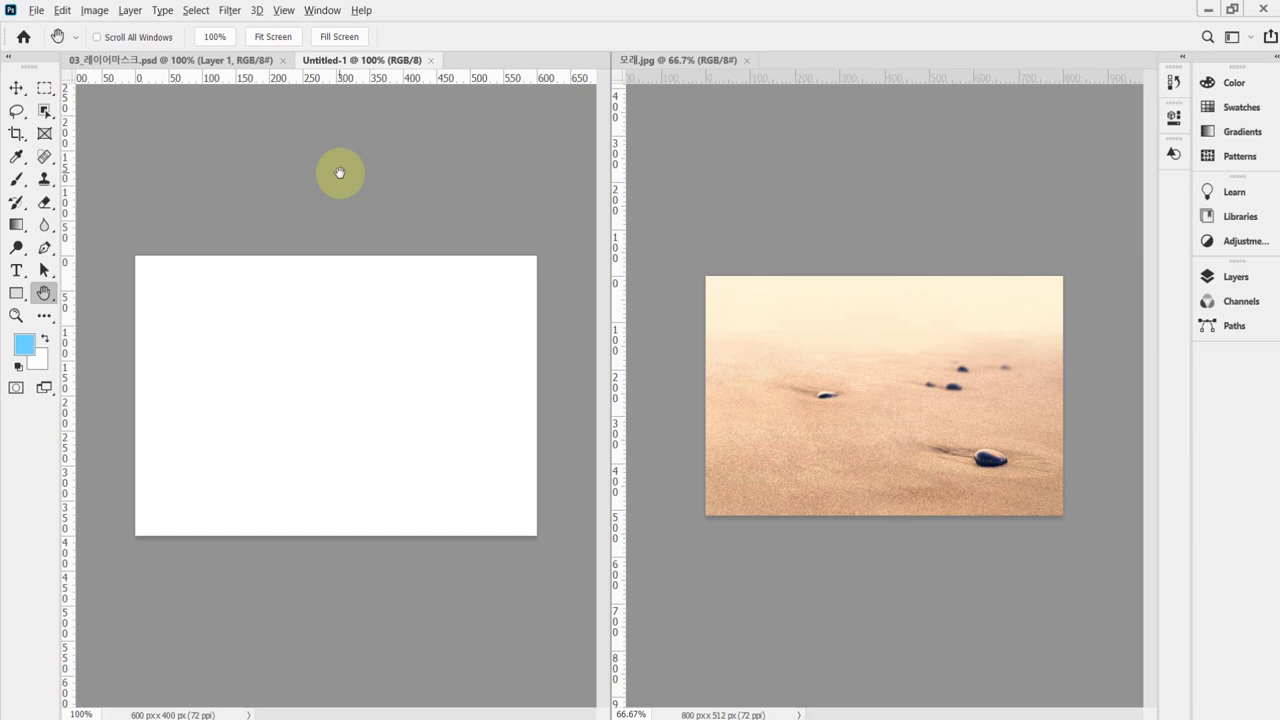
Step: Fill the new document's background with the foreground color, undo and redo the fill, and check the Background layer
{"action": "key", "text": "alt+BackSpace"}
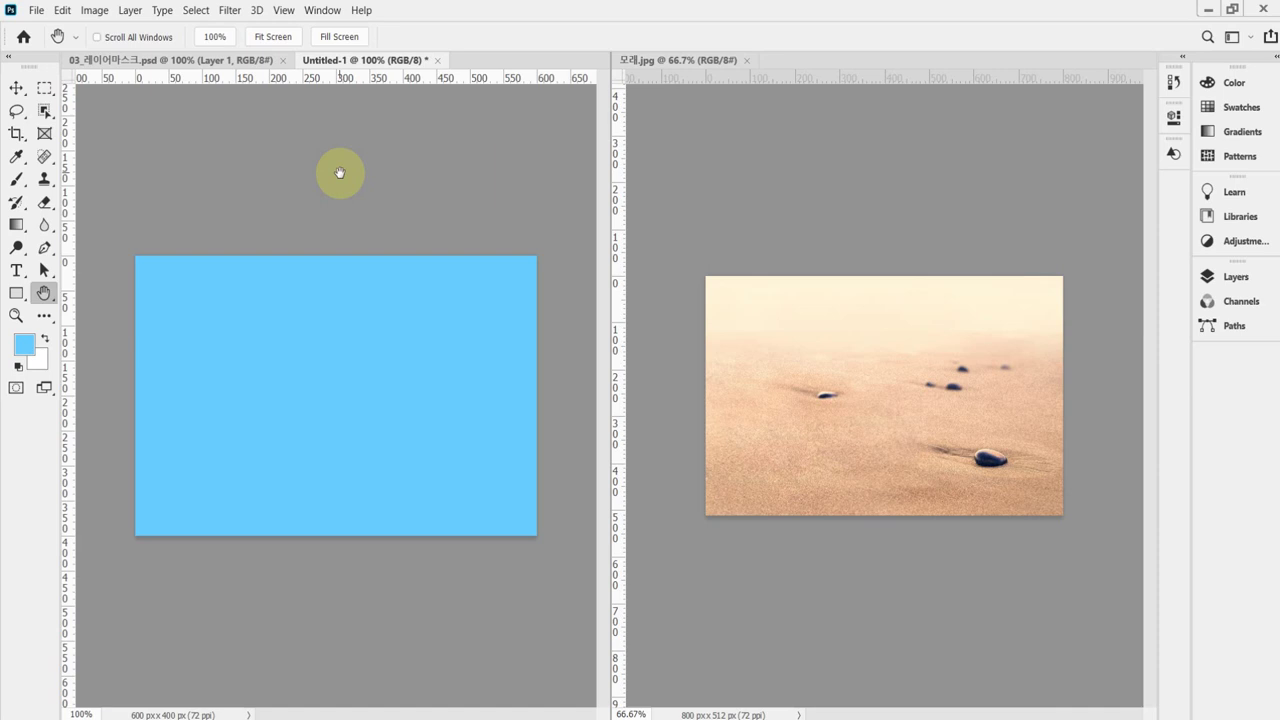
{"action": "key", "text": "ctrl"}
{"action": "key", "text": "ctrl+z"}
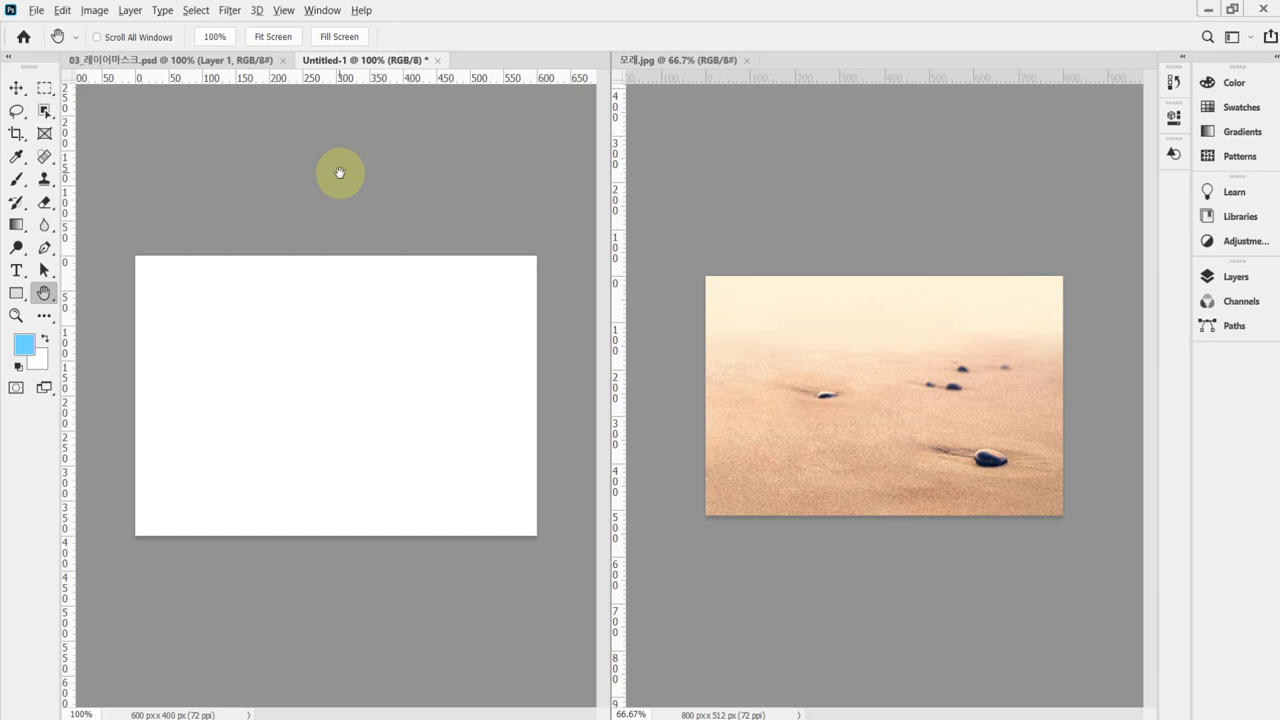
{"action": "key", "text": "ctrl+shift+z"}
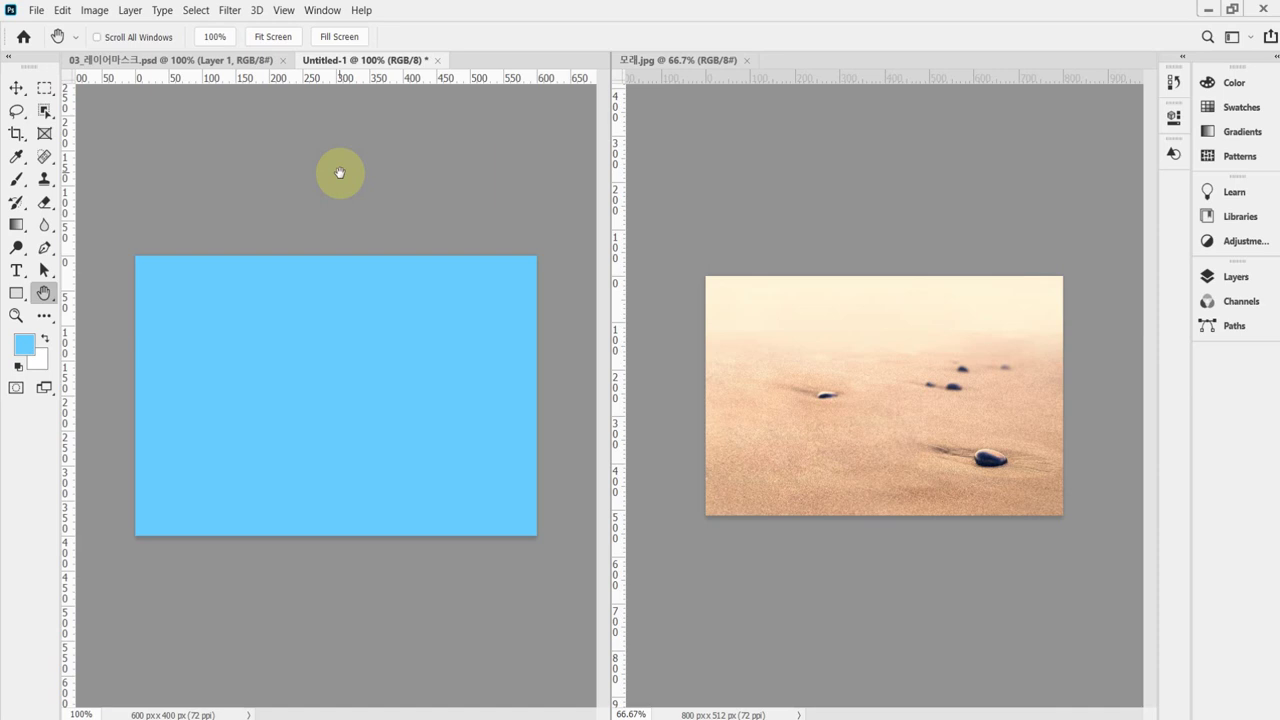
{"action": "left_click_drag", "start_coordinate": [300, 405], "coordinate": [331, 380]}
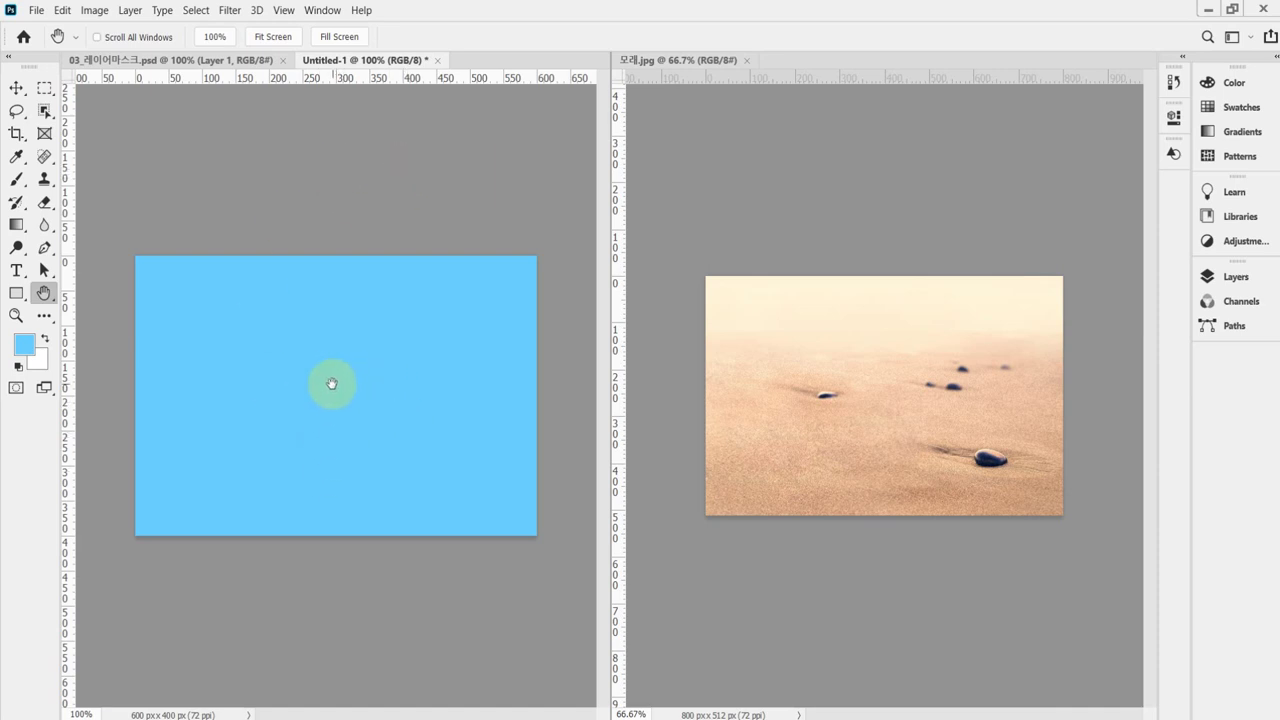
{"action": "left_click", "coordinate": [1236, 277]}
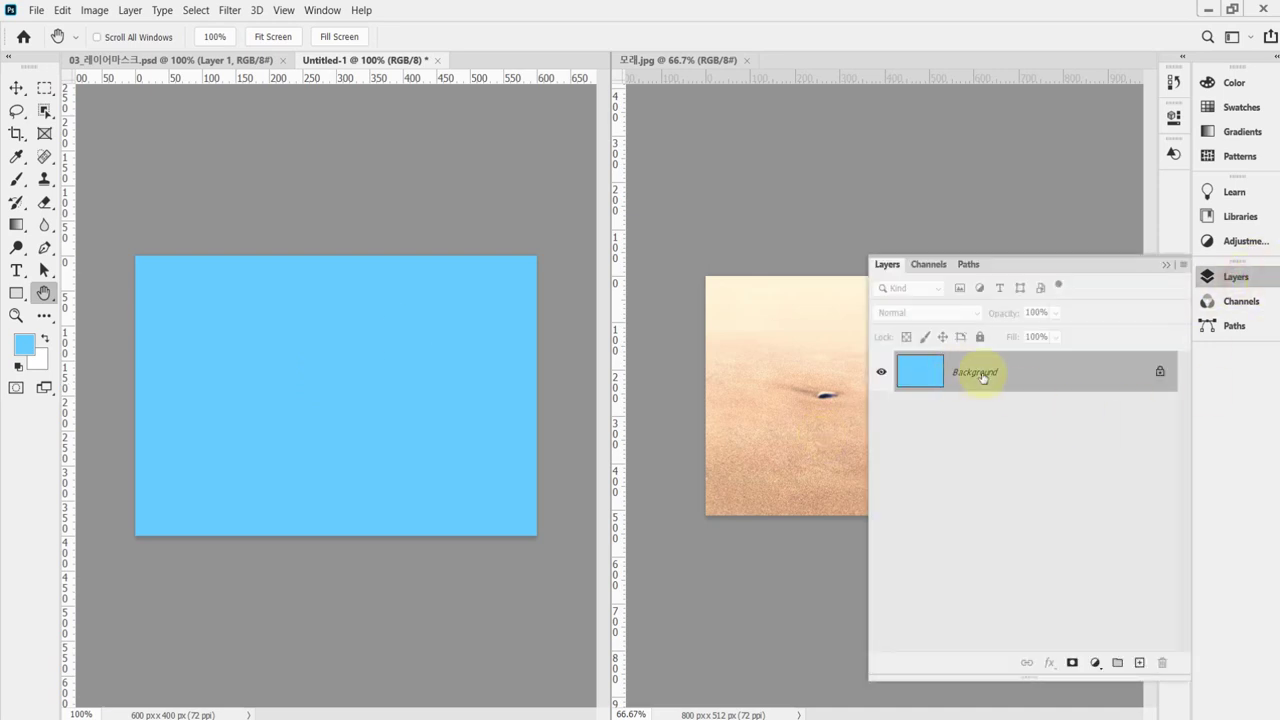
{"action": "left_click", "coordinate": [1236, 277]}
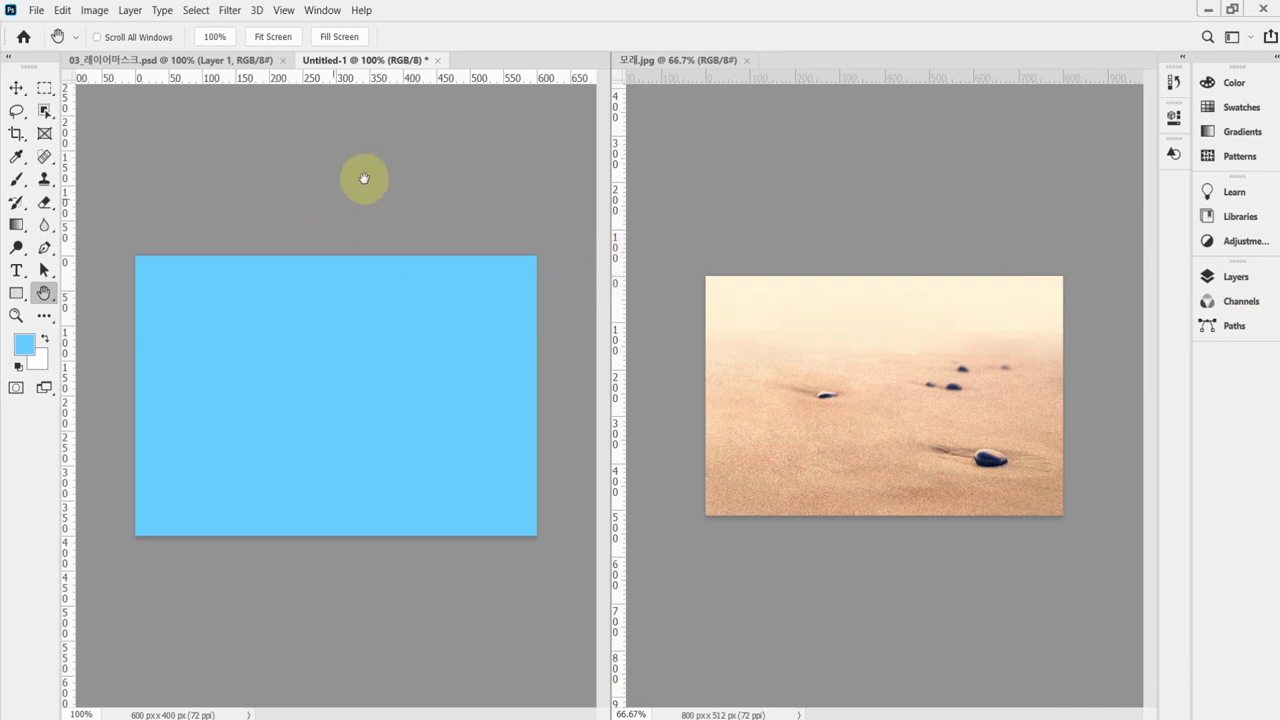
Step: Copy the whole sand photo from 모래.jpg into Untitled-1 as a layer with the Move tool
{"action": "left_click", "coordinate": [653, 62]}
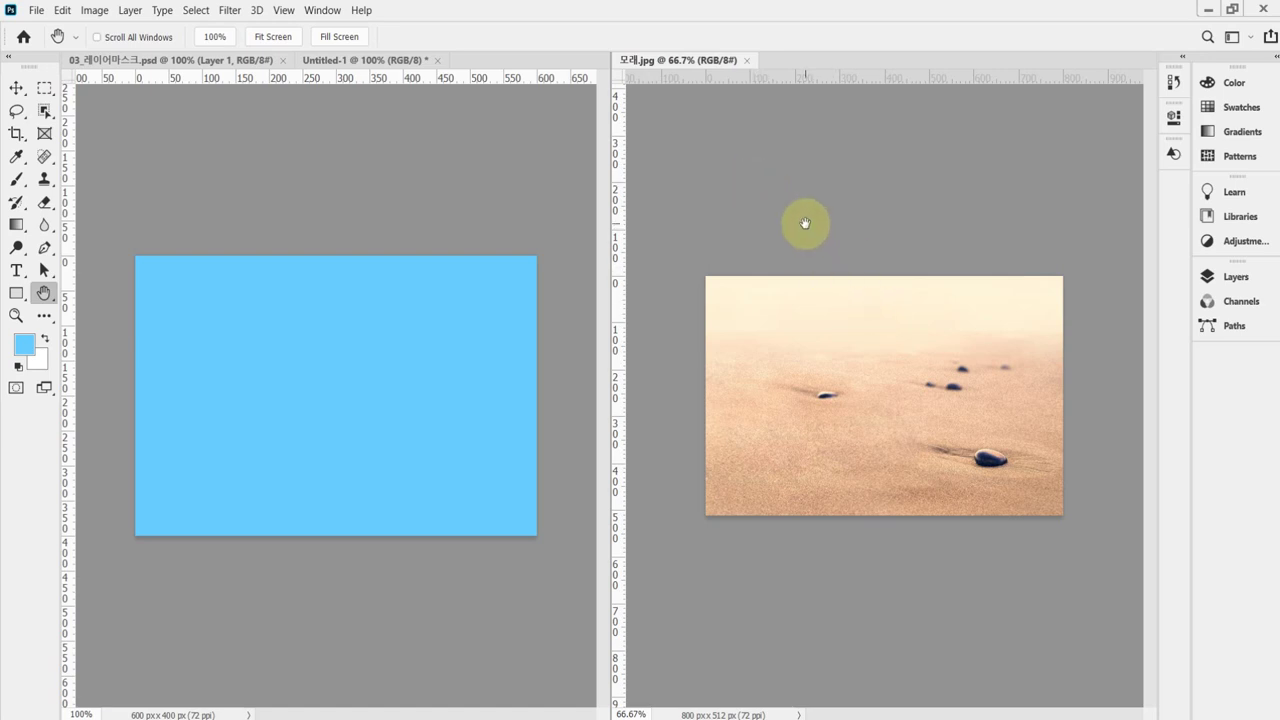
{"action": "key", "text": "ctrl+a"}
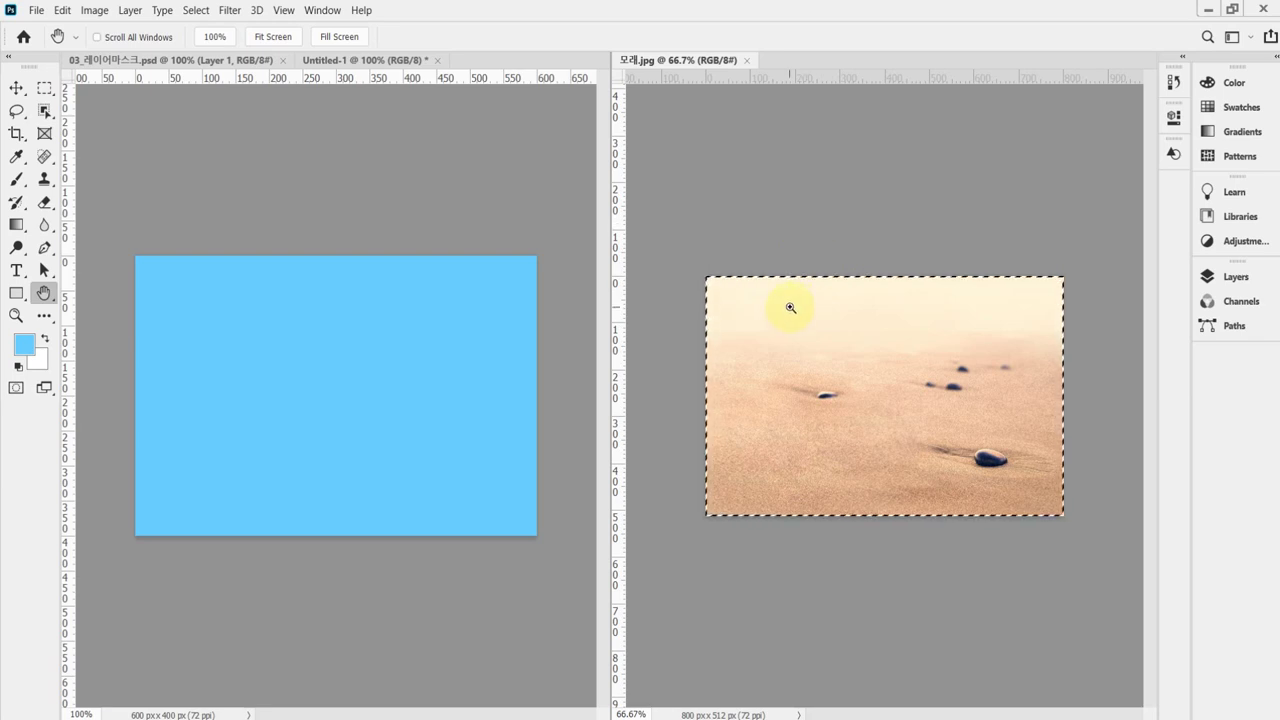
{"action": "left_click", "coordinate": [446, 169]}
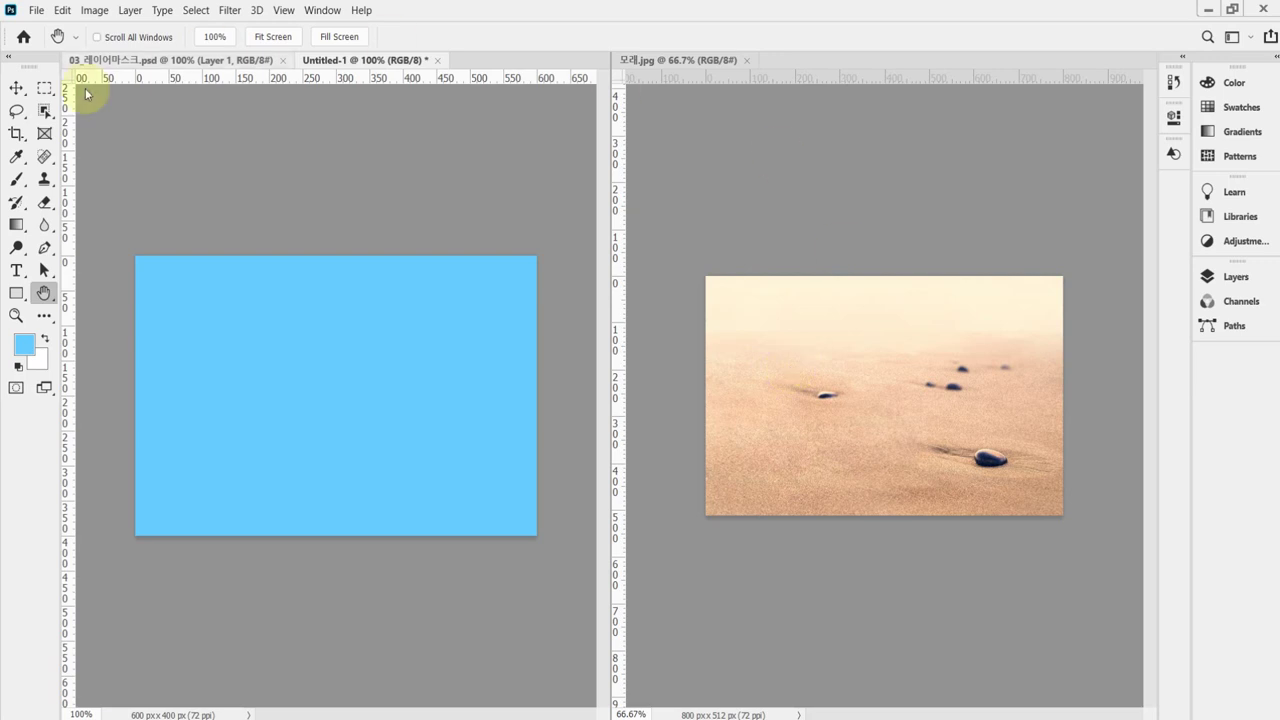
{"action": "left_click", "coordinate": [15, 90]}
{"action": "left_click", "coordinate": [812, 254]}
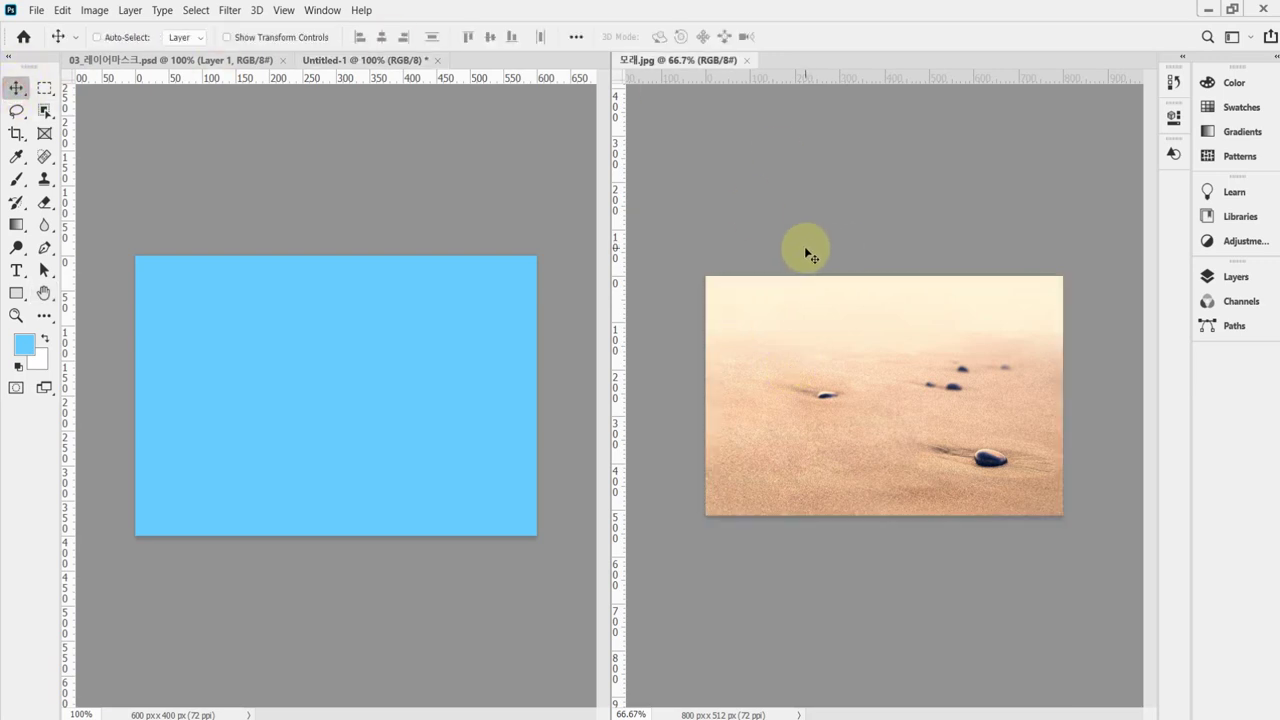
{"action": "key", "text": "ctrl+d"}
{"action": "left_click_drag", "start_coordinate": [866, 364], "coordinate": [401, 370]}
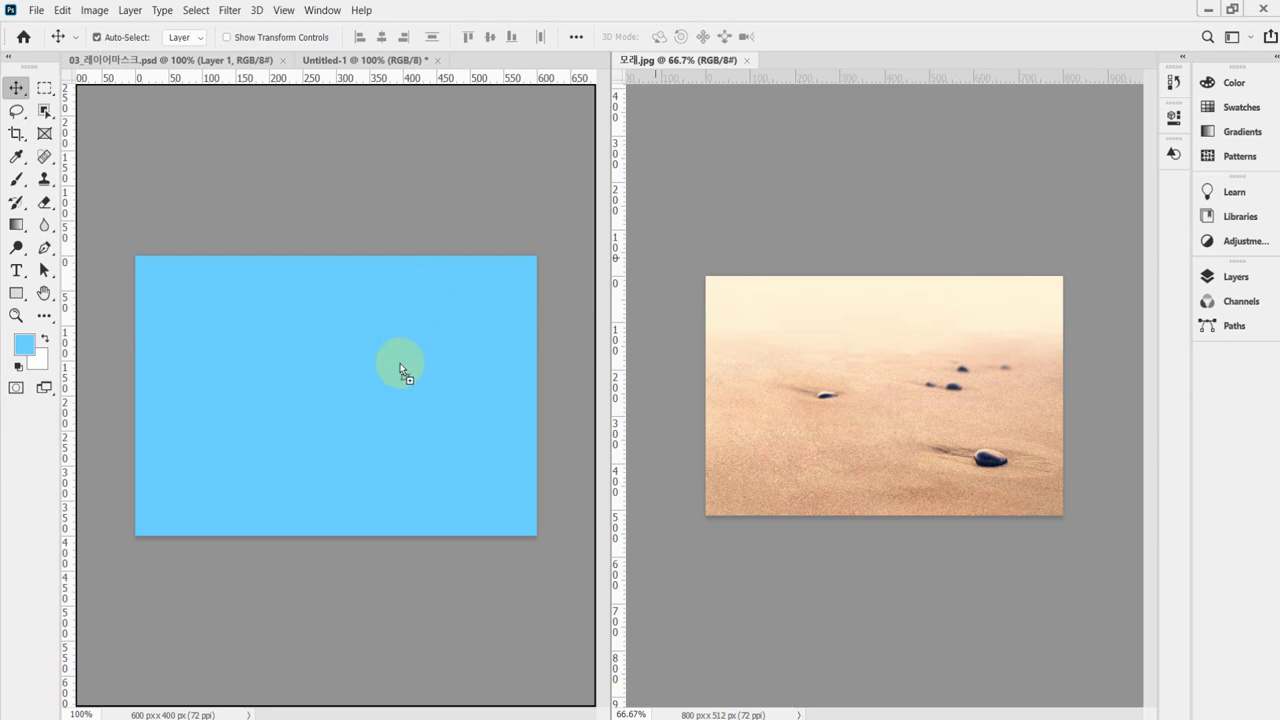
{"action": "left_click_drag", "start_coordinate": [401, 370], "coordinate": [400, 369]}
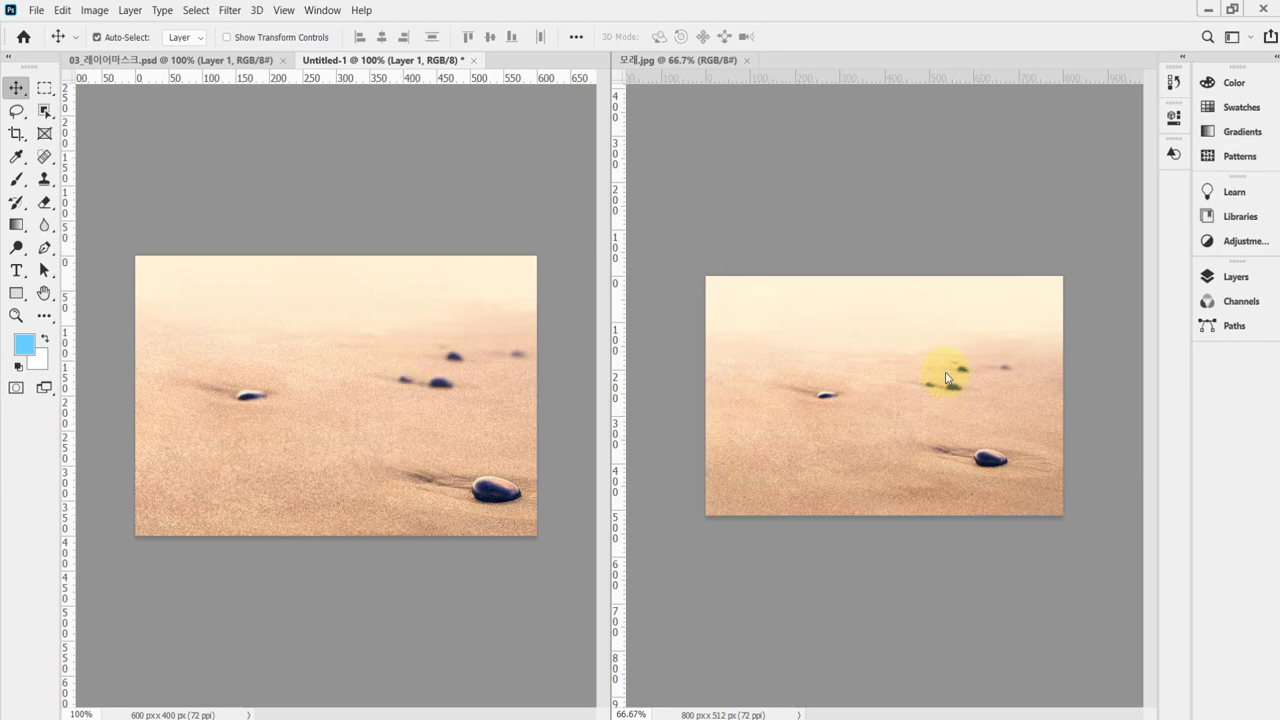
Step: Move the 03_레이어마스크.psd document beside 모래.jpg so it sits side by side with Untitled-1
{"action": "left_click", "coordinate": [416, 337]}
{"action": "mouse_move", "coordinate": [343, 63]}
{"action": "left_mouse_down"}
{"action": "mouse_move", "coordinate": [464, 72]}
{"action": "mouse_move", "coordinate": [345, 62]}
{"action": "left_mouse_up"}
{"action": "left_click_drag", "start_coordinate": [163, 64], "coordinate": [714, 71]}
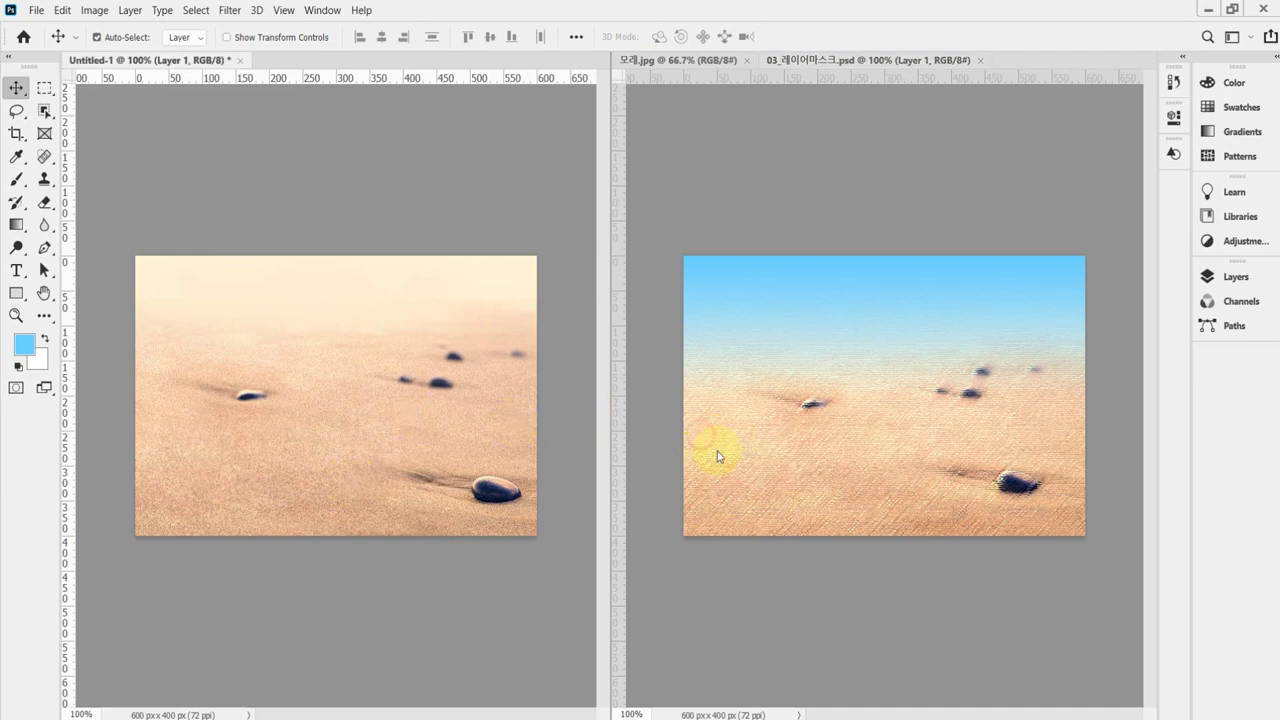
Step: Display the grid over the documents and set its gridline spacing to 100 pixels in the grid preferences
{"action": "left_click", "coordinate": [412, 461]}
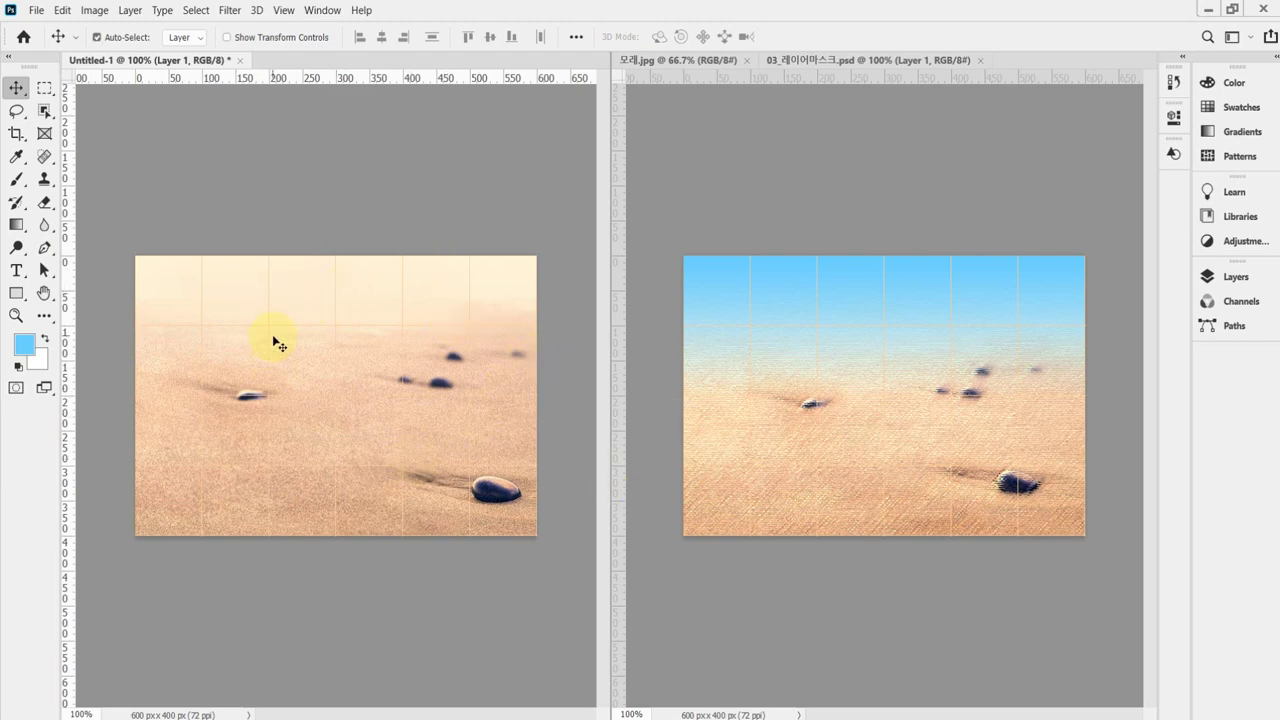
{"action": "left_click", "coordinate": [342, 82]}
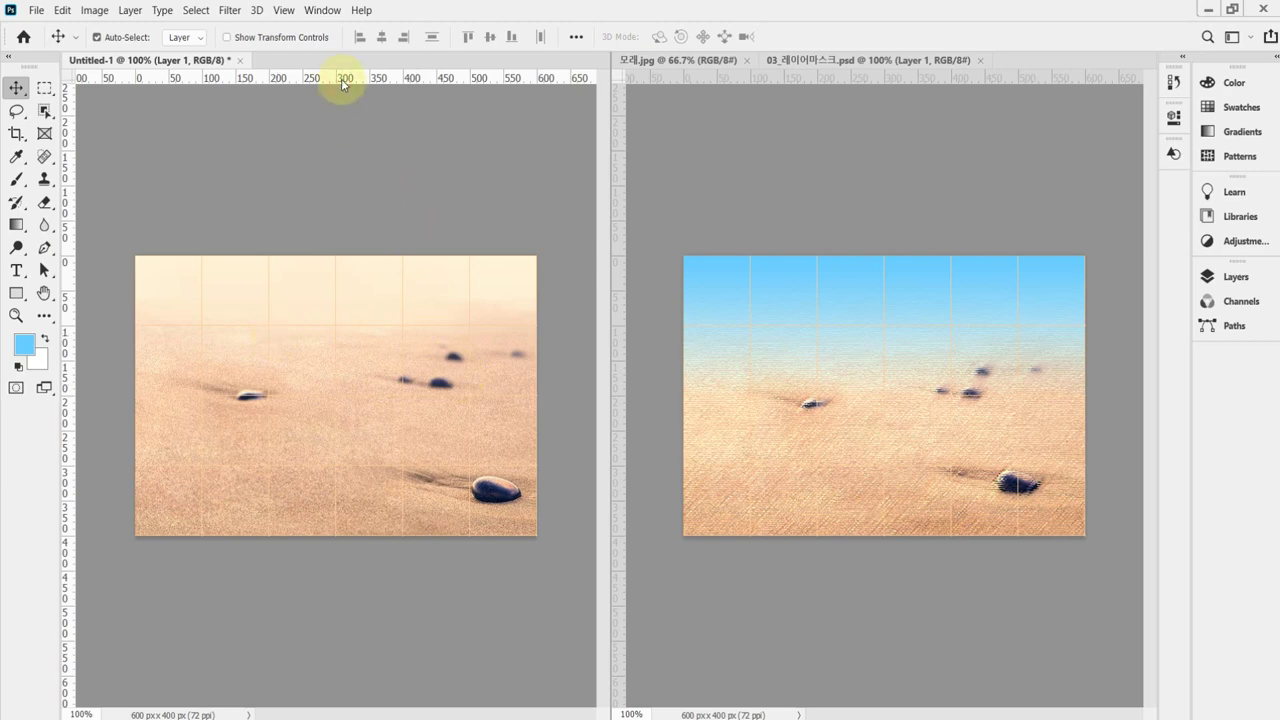
{"action": "double_click", "coordinate": [341, 79]}
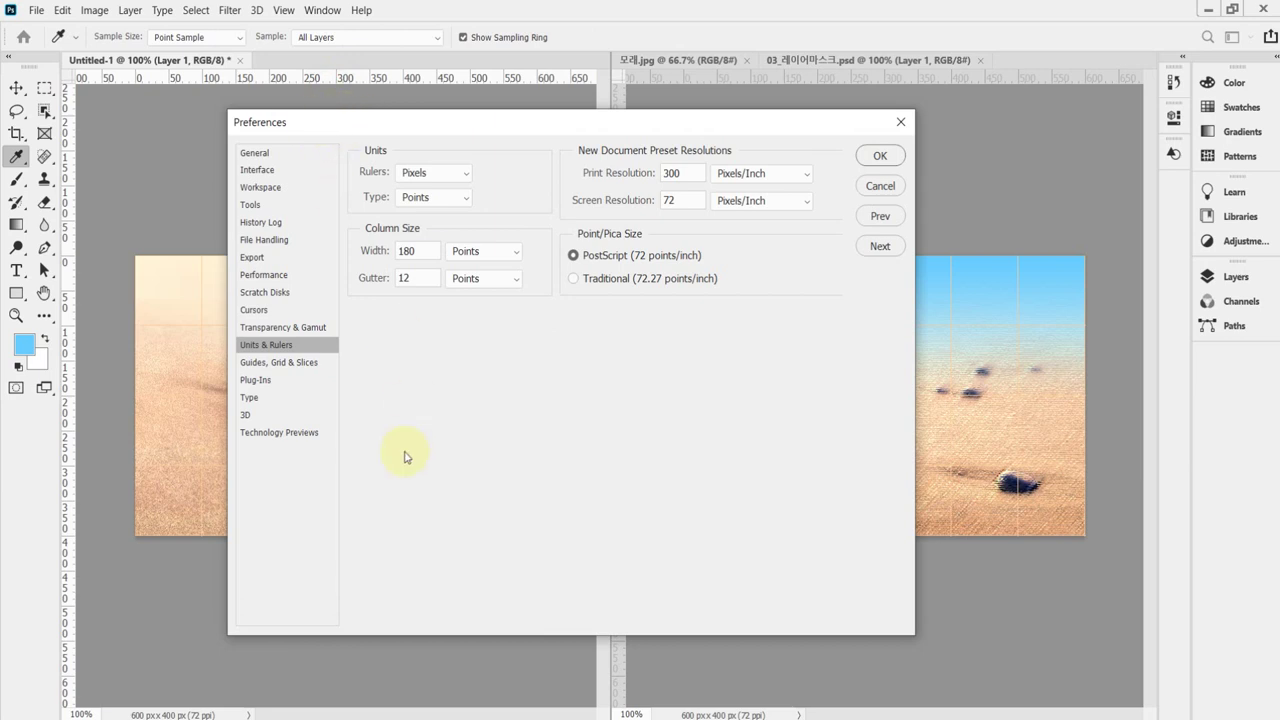
{"action": "left_click", "coordinate": [309, 367]}
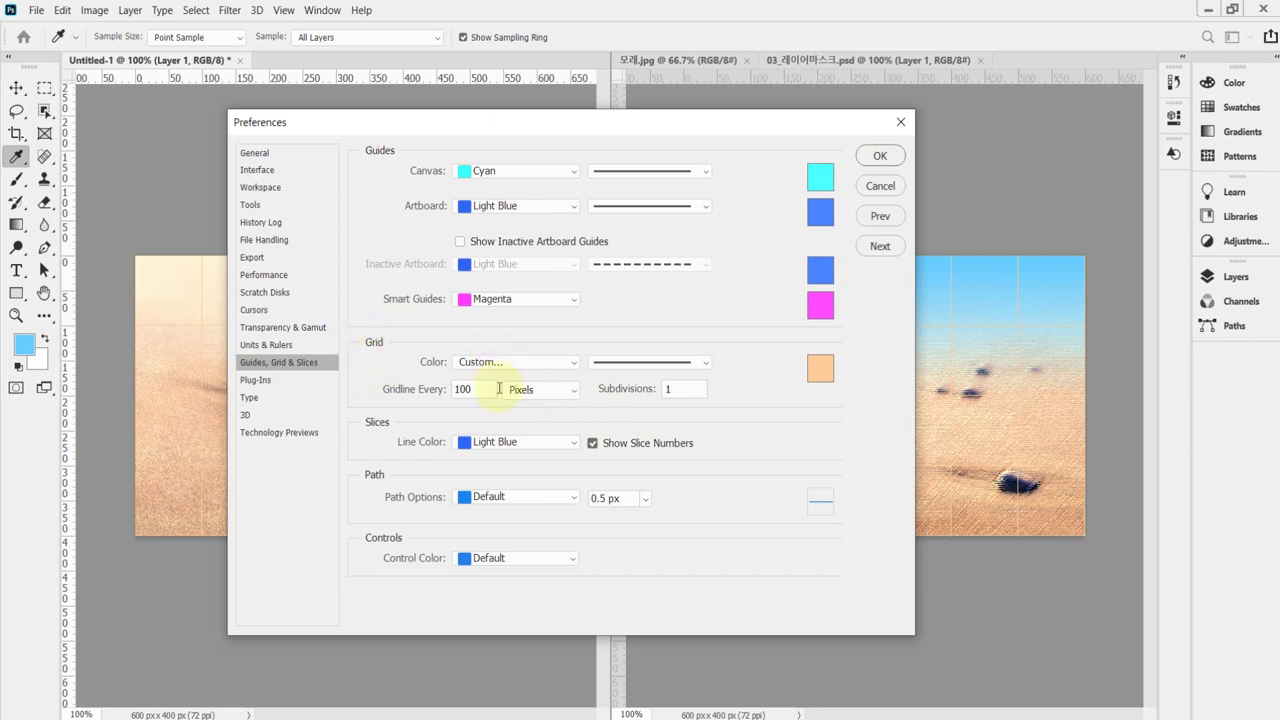
{"action": "left_click", "coordinate": [402, 392]}
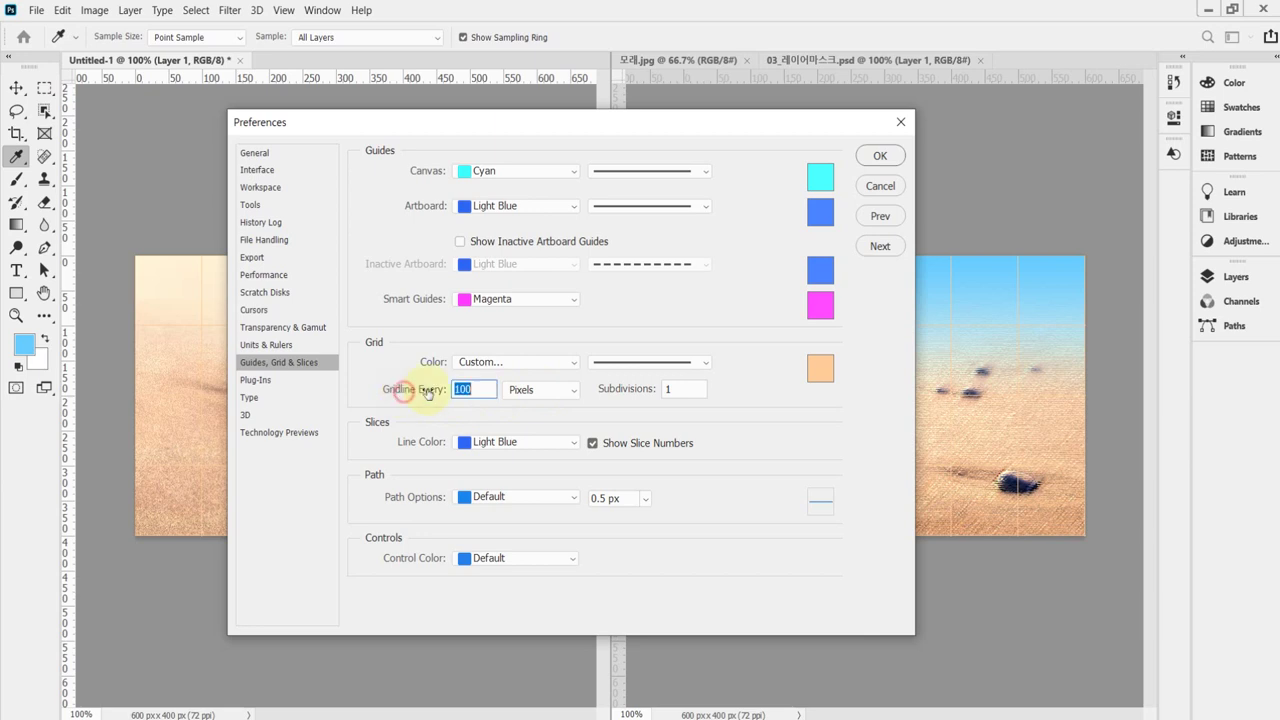
{"action": "type", "text": "100"}
{"action": "left_click_drag", "start_coordinate": [477, 124], "coordinate": [623, 162]}
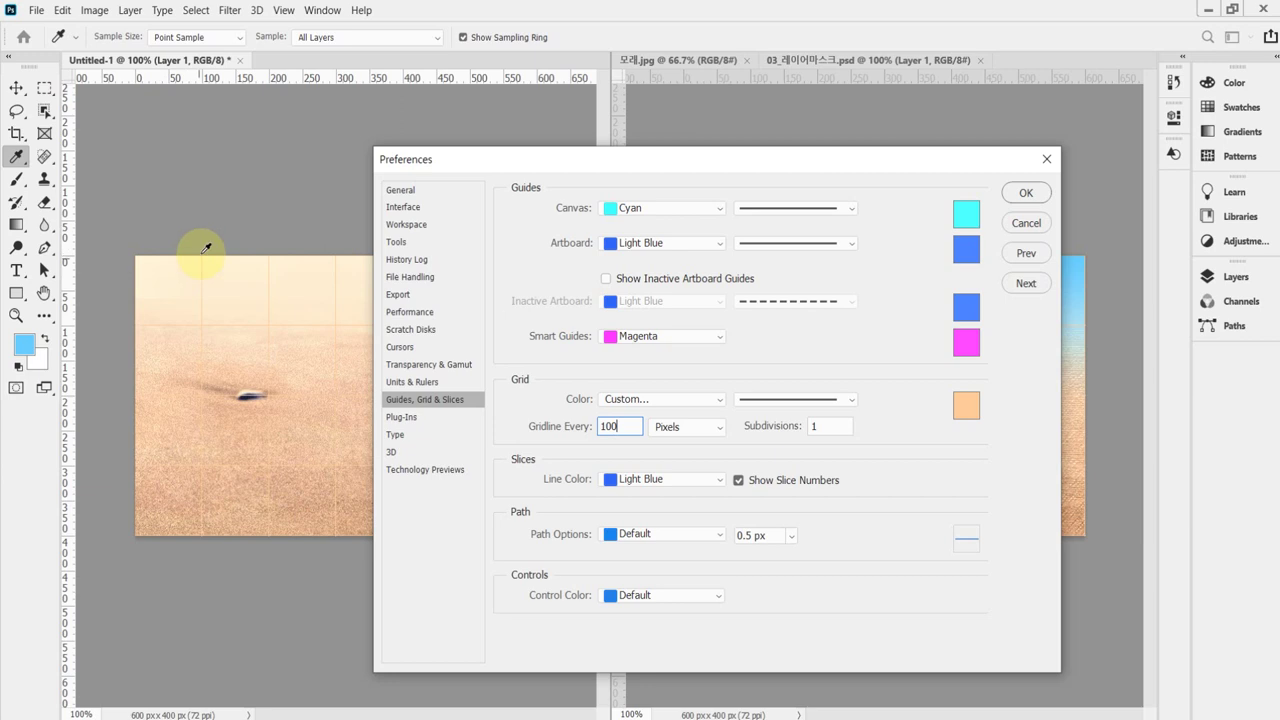
{"action": "left_click_drag", "start_coordinate": [566, 163], "coordinate": [634, 163]}
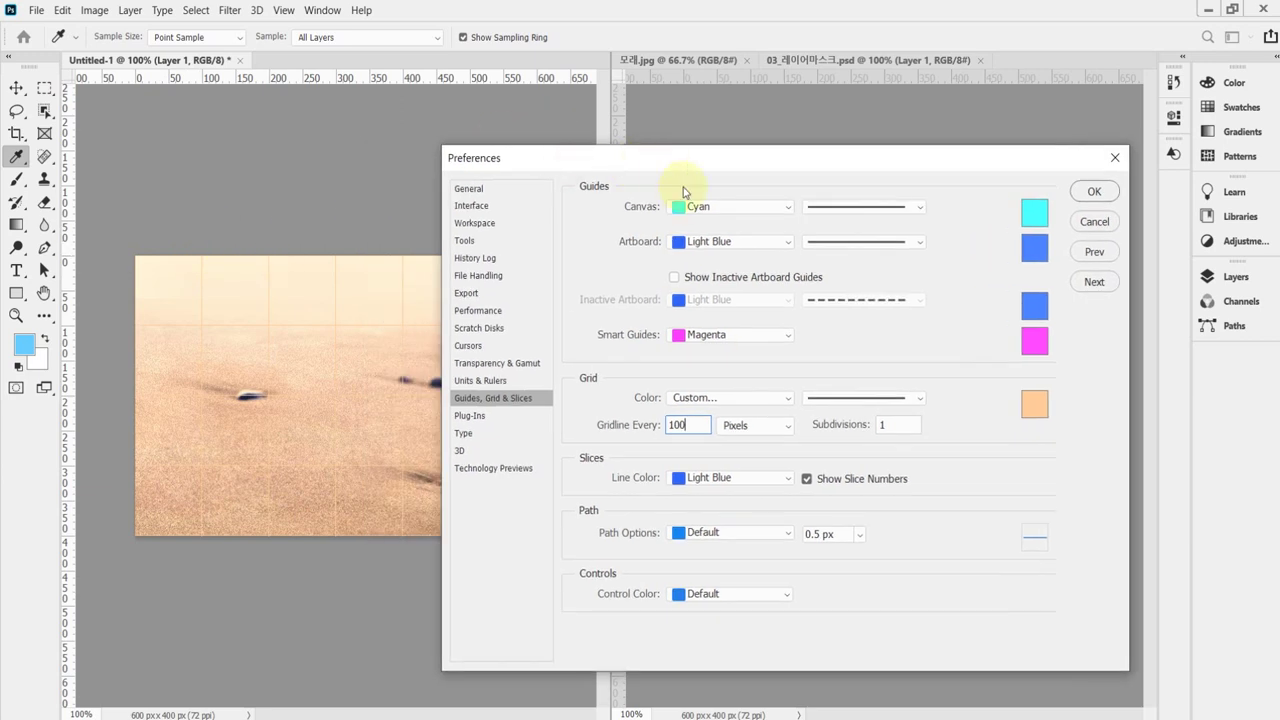
{"action": "left_click", "coordinate": [1033, 410]}
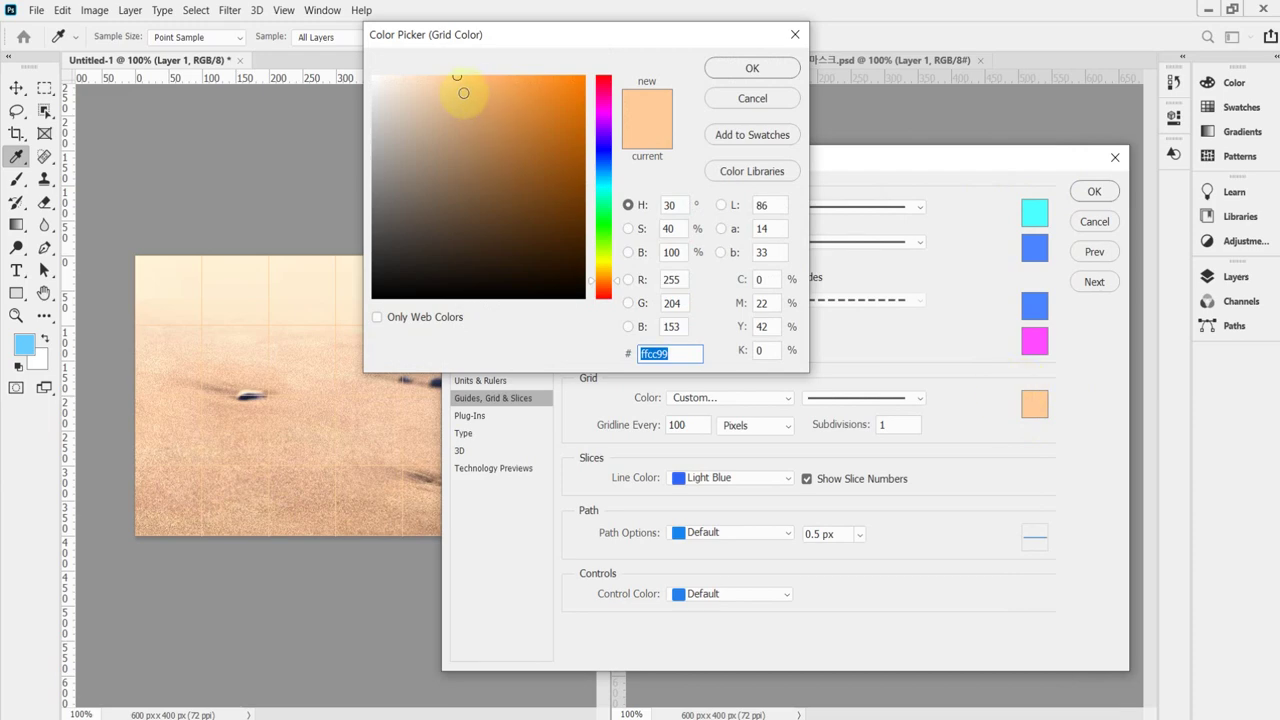
{"action": "left_click", "coordinate": [499, 83]}
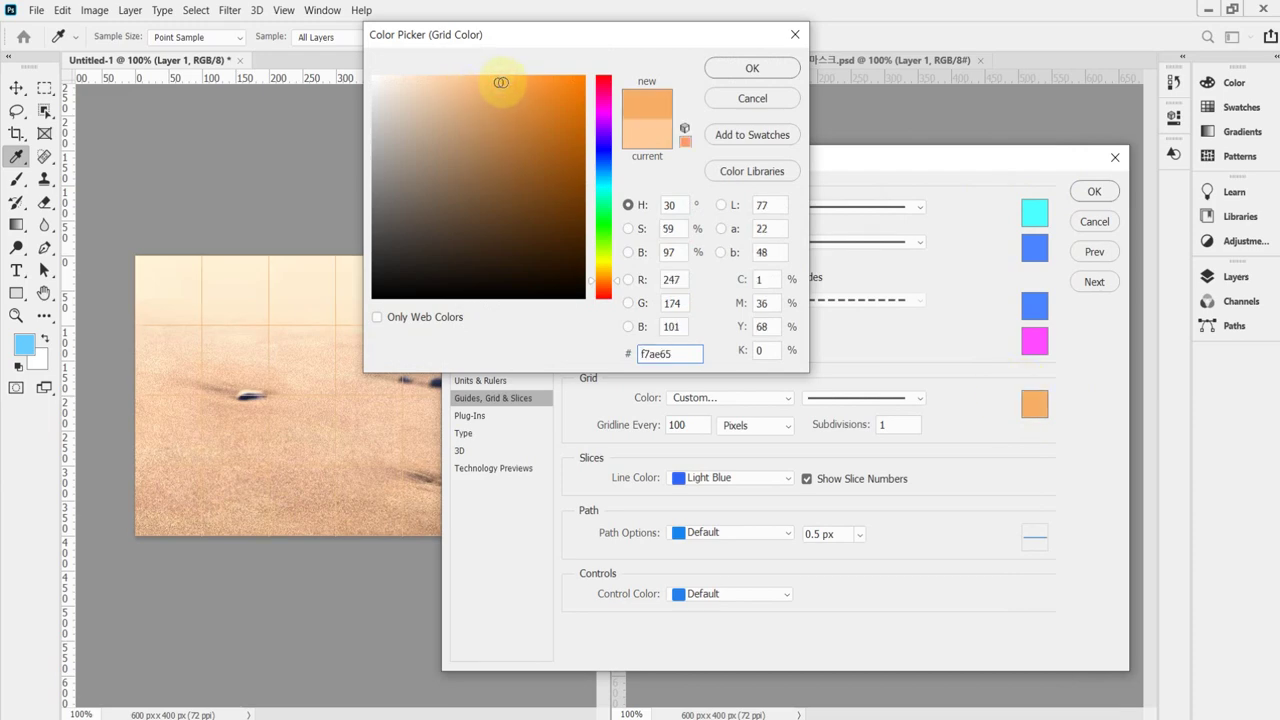
{"action": "left_click", "coordinate": [604, 187]}
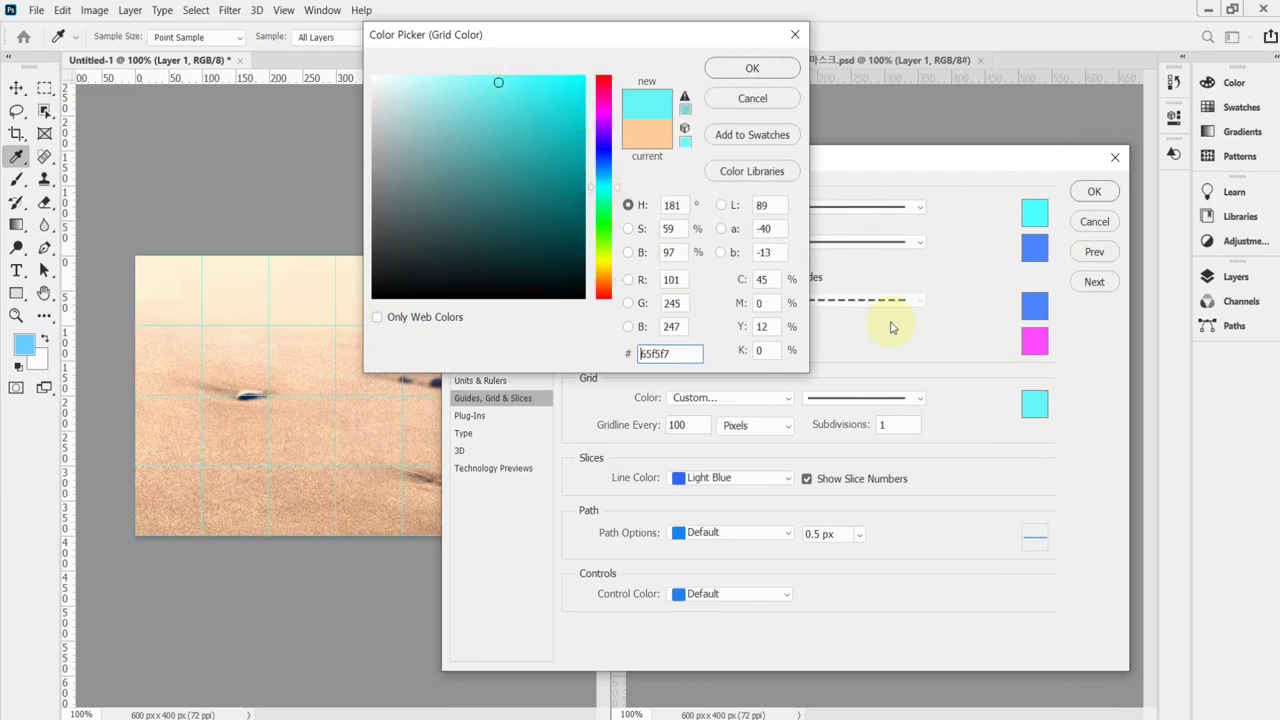
{"action": "left_click", "coordinate": [503, 107]}
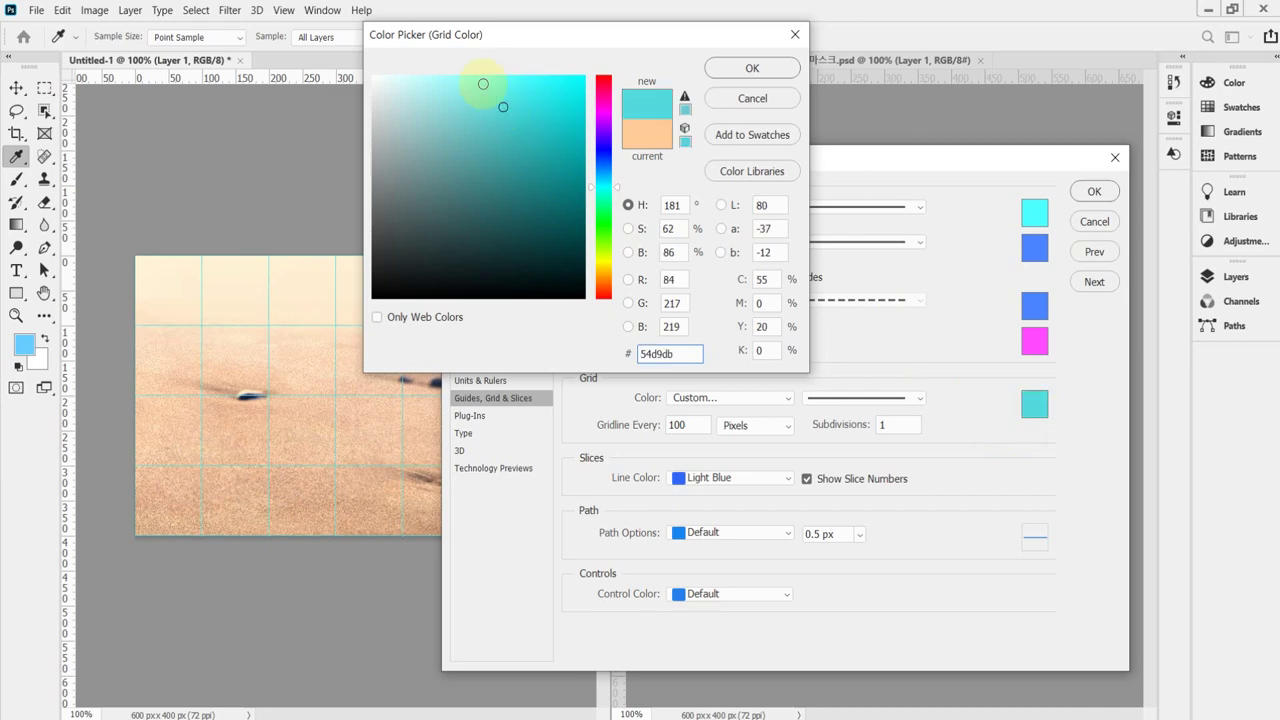
{"action": "left_click", "coordinate": [481, 82]}
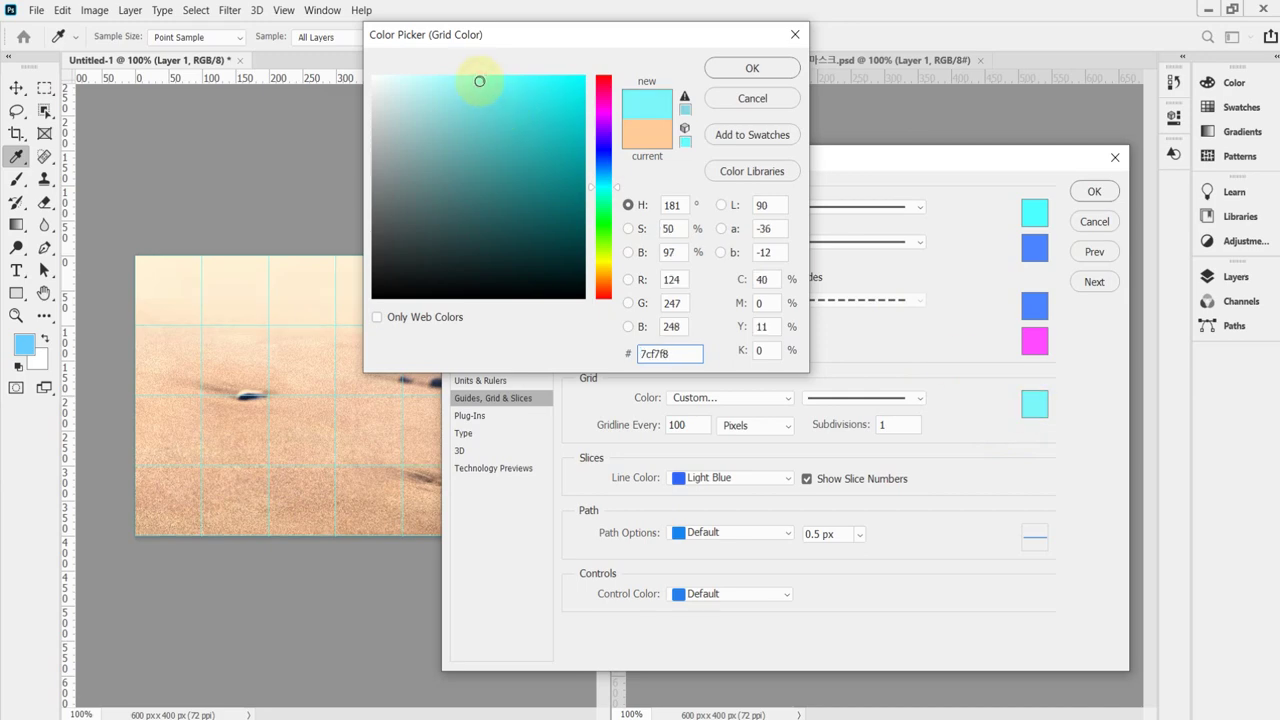
{"action": "left_click", "coordinate": [603, 121]}
{"action": "left_click", "coordinate": [604, 275]}
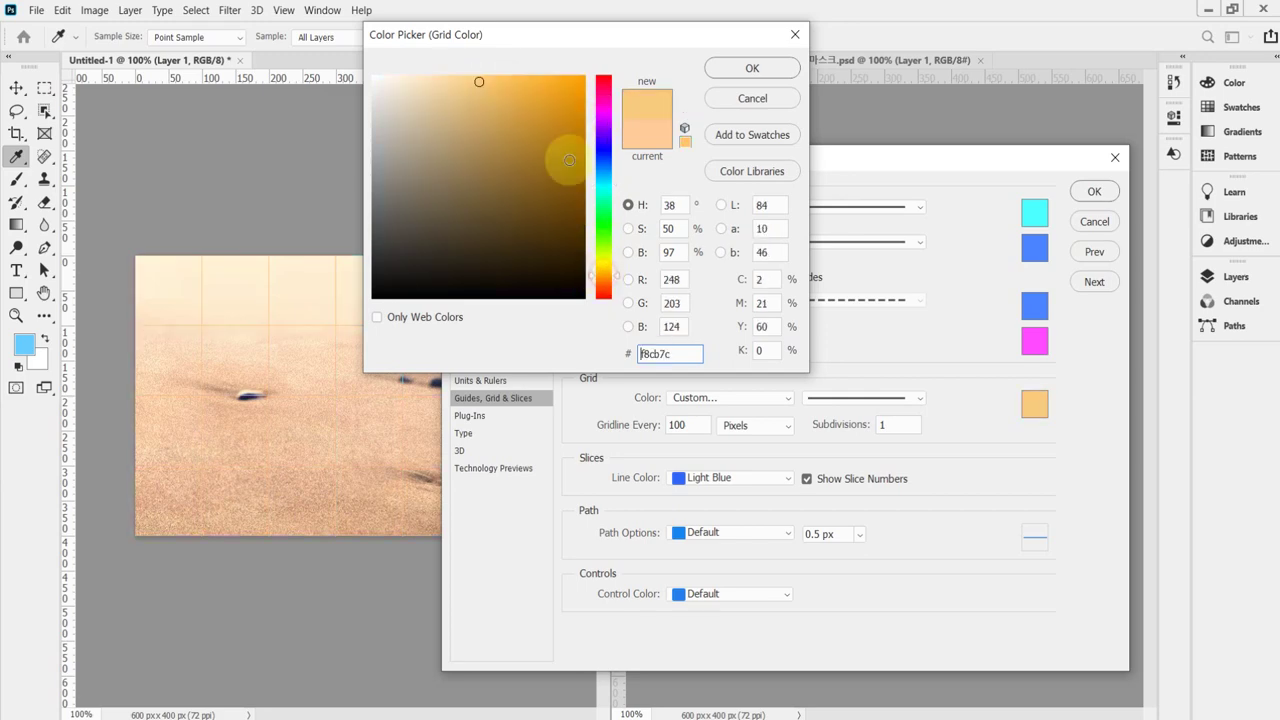
{"action": "left_click", "coordinate": [478, 122]}
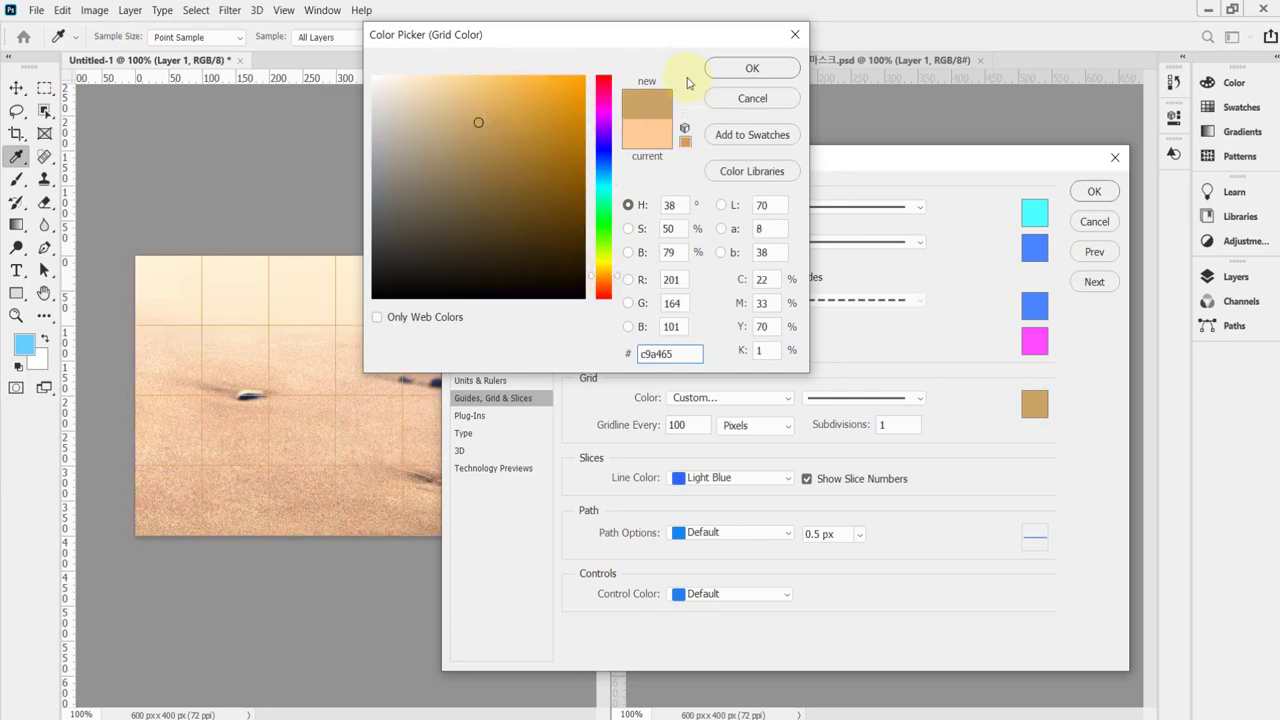
{"action": "left_click", "coordinate": [745, 104]}
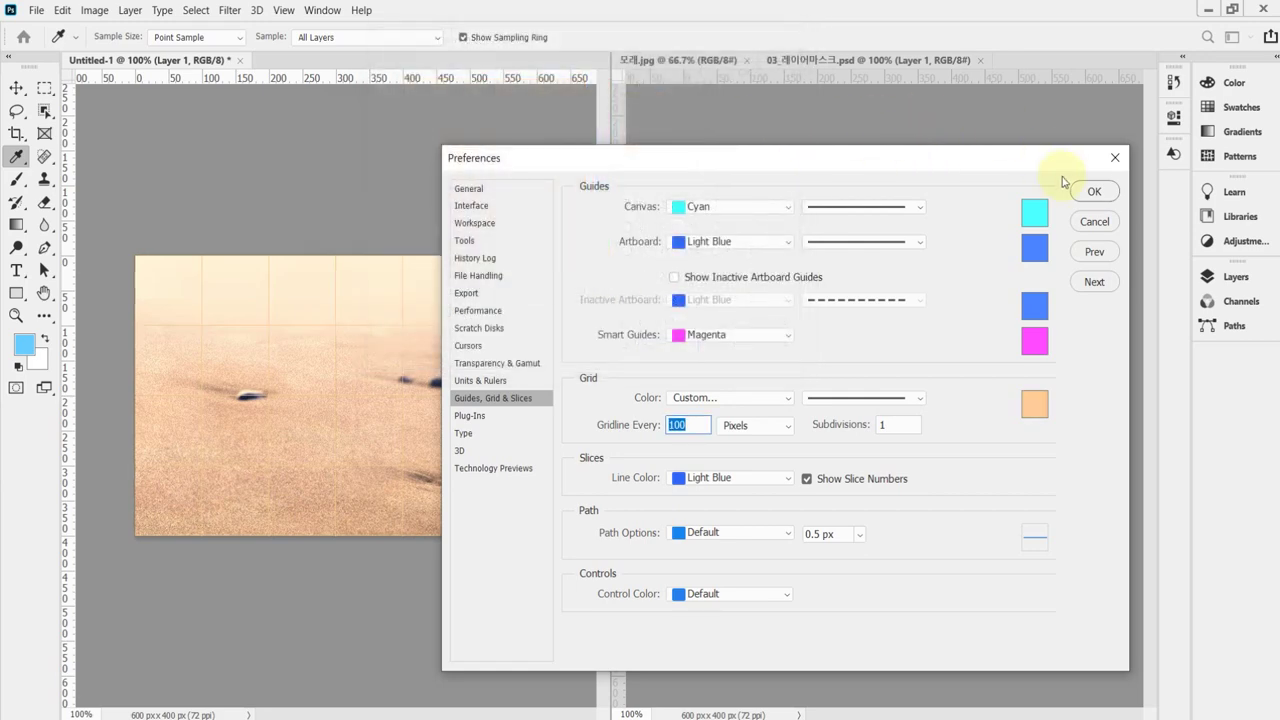
Step: Accept the grid preferences and scale the sand layer proportionally to 83% with Free Transform
{"action": "left_click", "coordinate": [1090, 191]}
{"action": "key", "text": "v"}
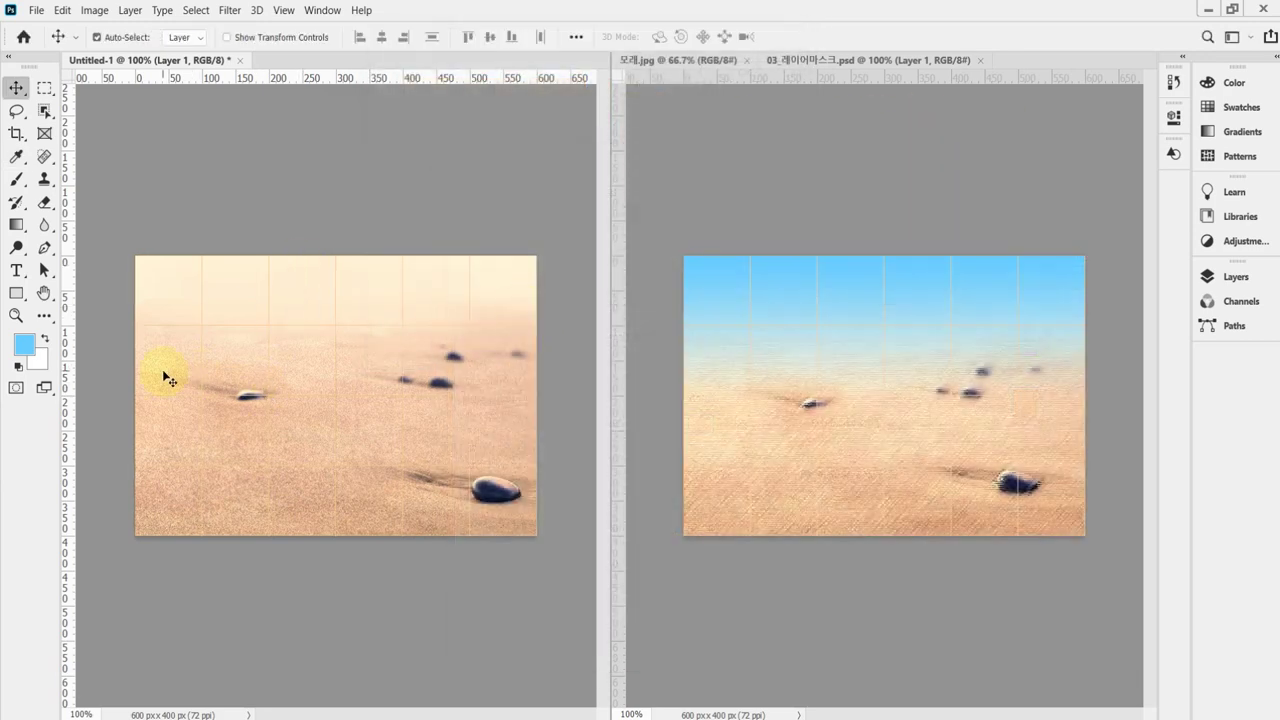
{"action": "left_click", "coordinate": [500, 497]}
{"action": "key", "text": "ctrl+t"}
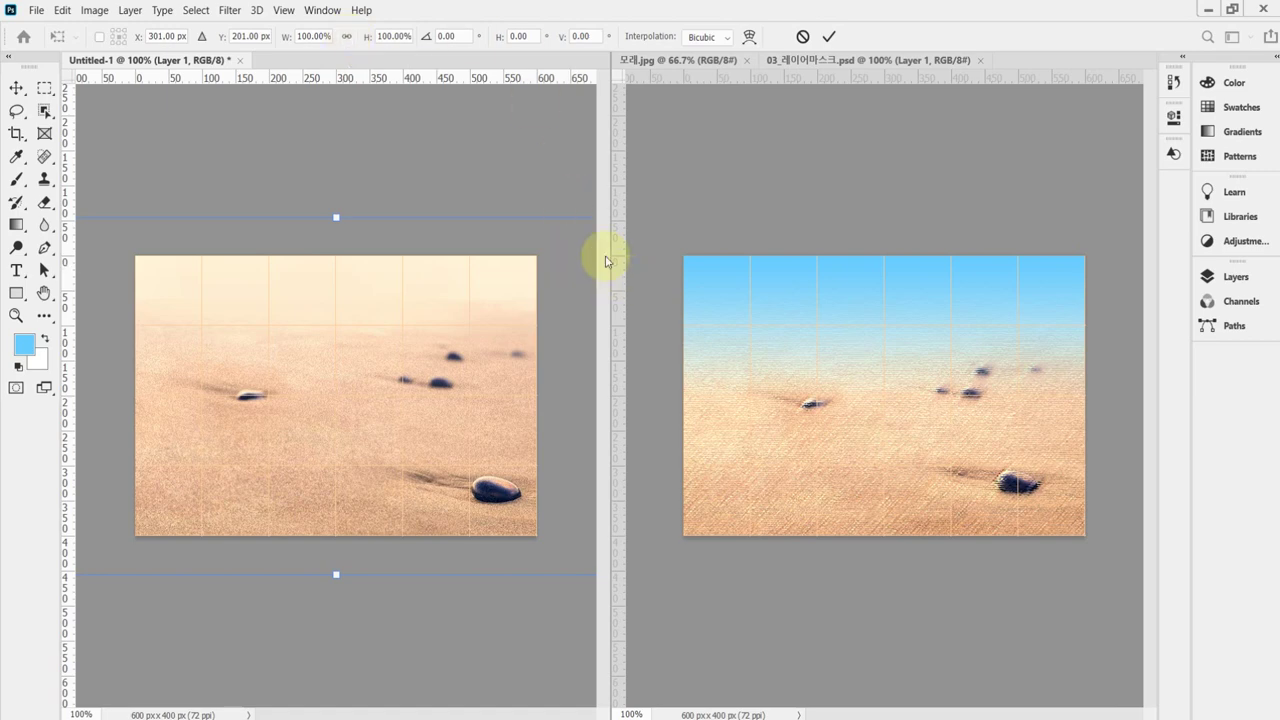
{"action": "left_click", "coordinate": [347, 37]}
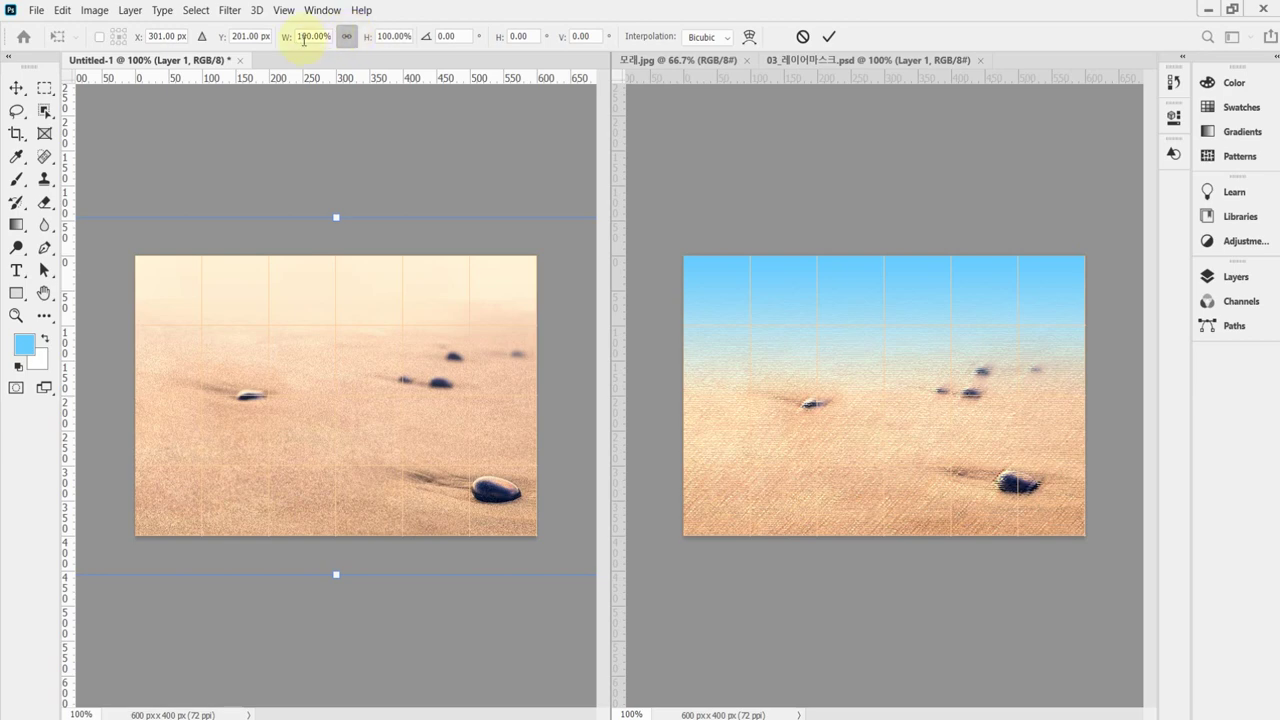
{"action": "left_click_drag", "start_coordinate": [369, 38], "coordinate": [350, 40]}
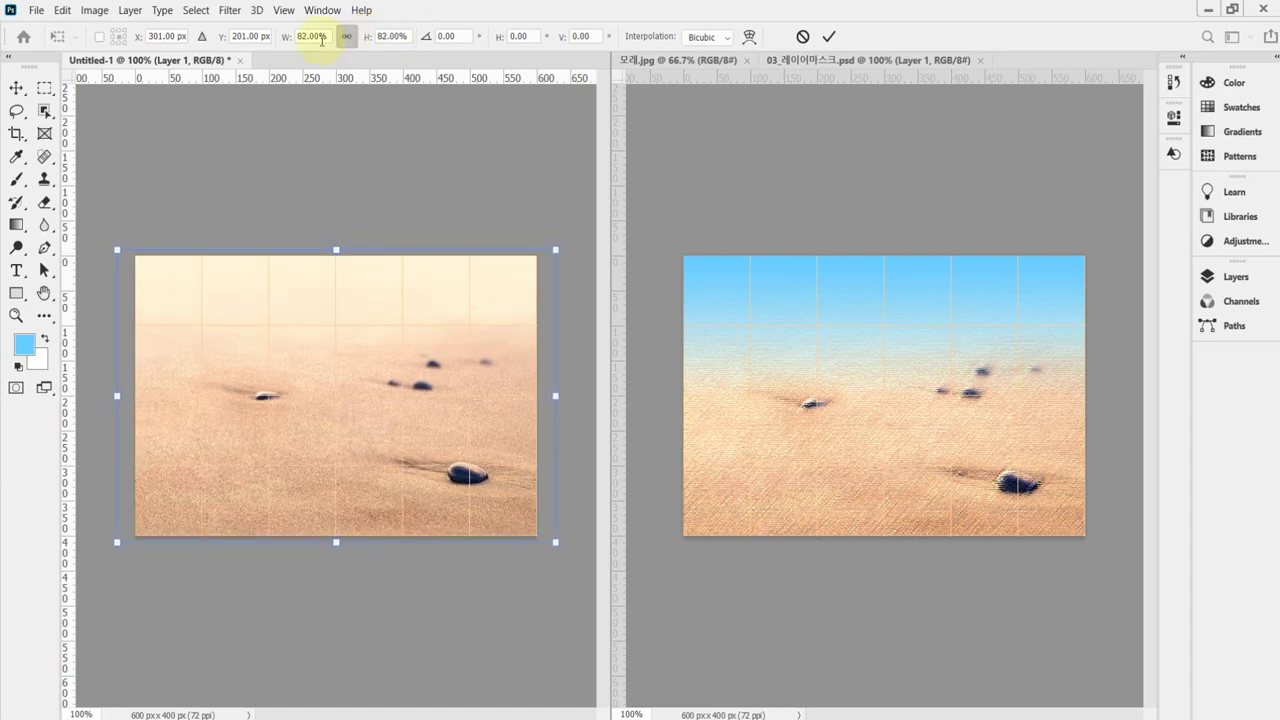
{"action": "left_click", "coordinate": [306, 37]}
{"action": "type", "text": "83"}
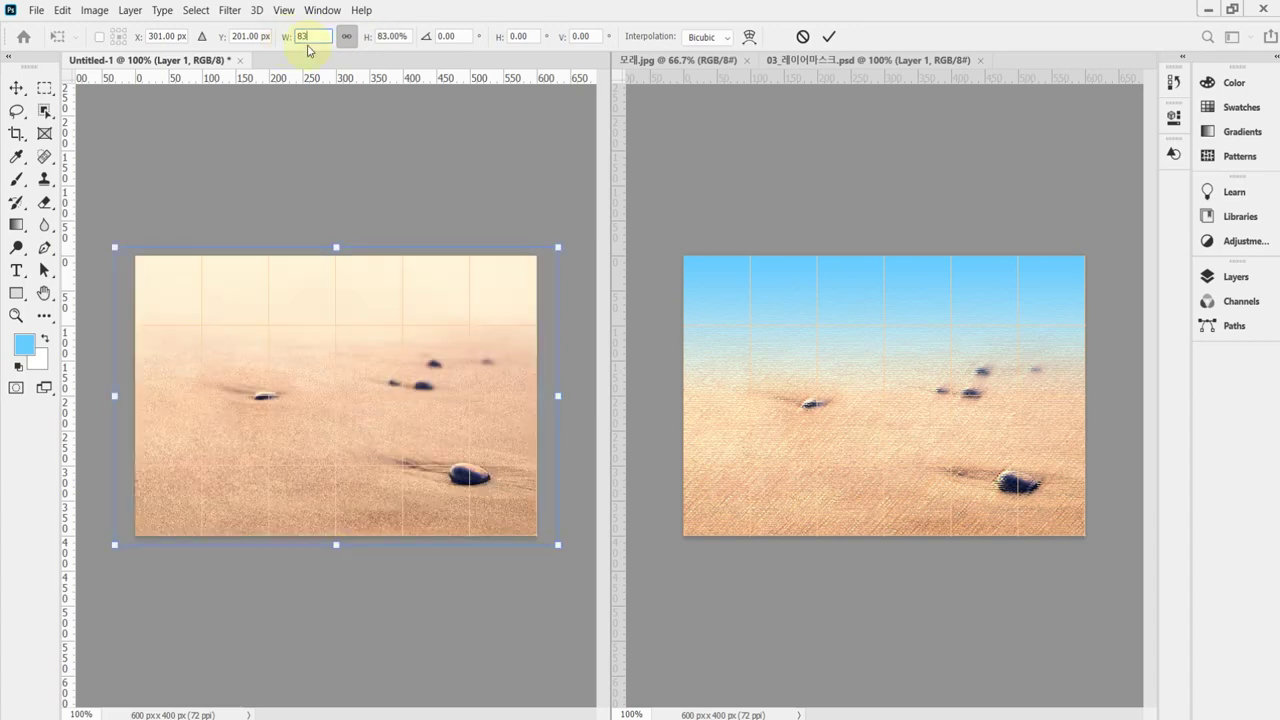
{"action": "key", "text": "Tab"}
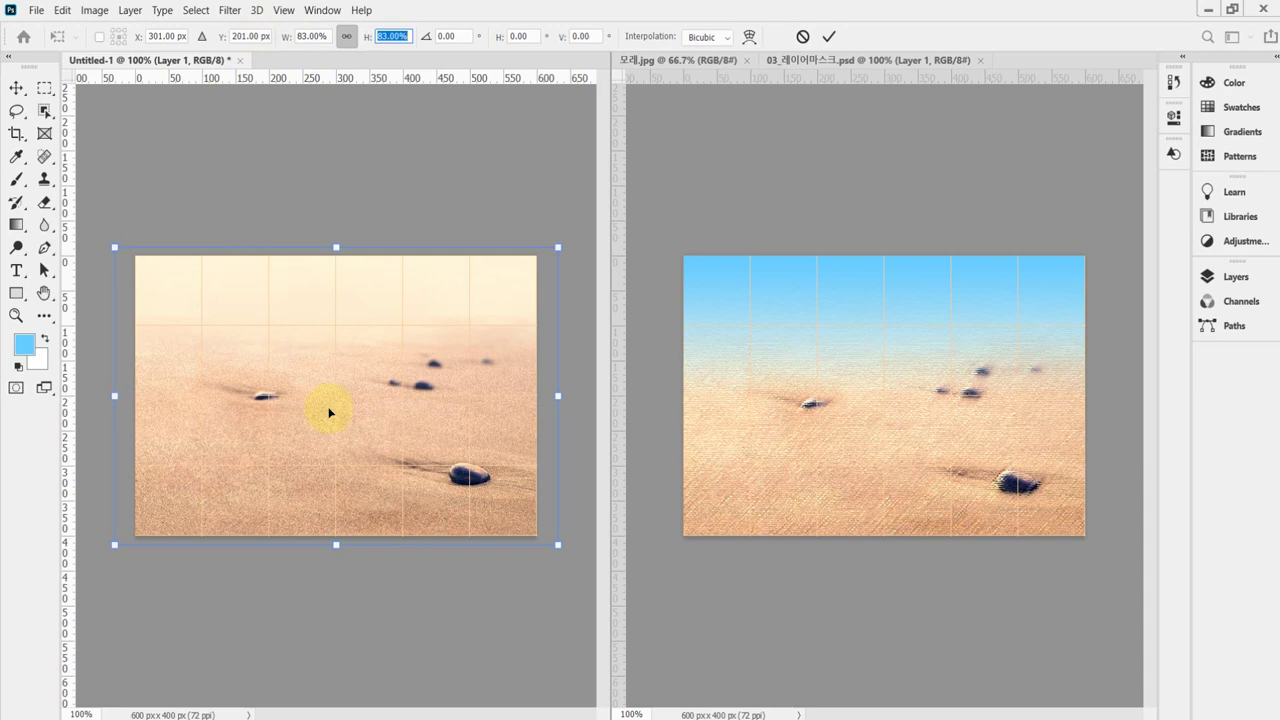
Step: Snap the scaled sand layer to the canvas center, nudge it 1 px up, 4 px right and 3 px down, and apply the transform
{"action": "left_click_drag", "start_coordinate": [298, 438], "coordinate": [311, 429]}
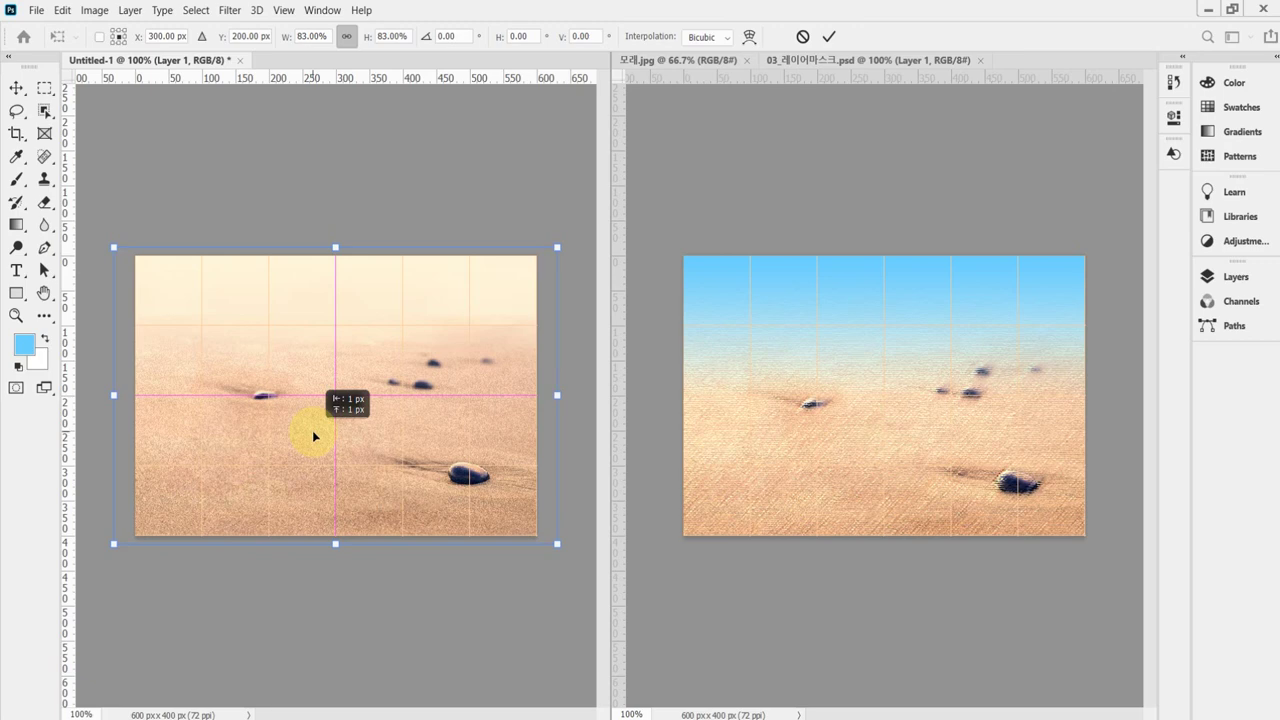
{"action": "left_click_drag", "start_coordinate": [313, 437], "coordinate": [315, 435]}
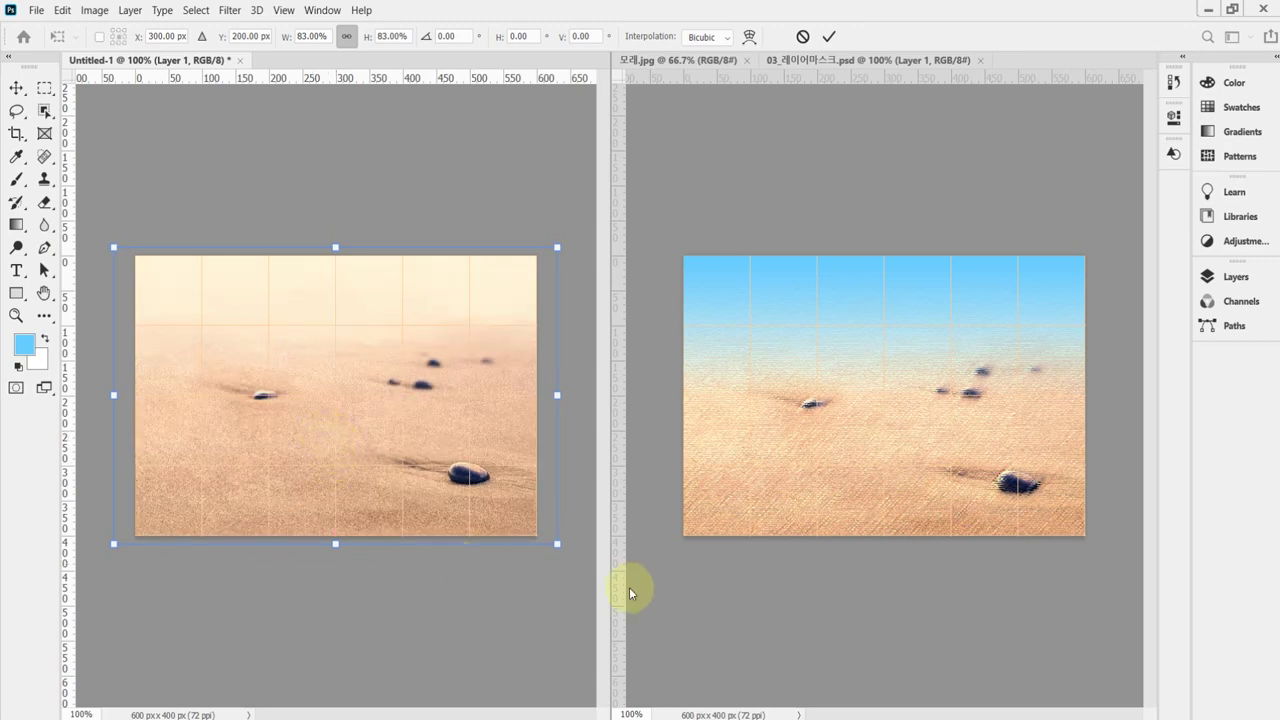
{"action": "key", "text": "Up"}
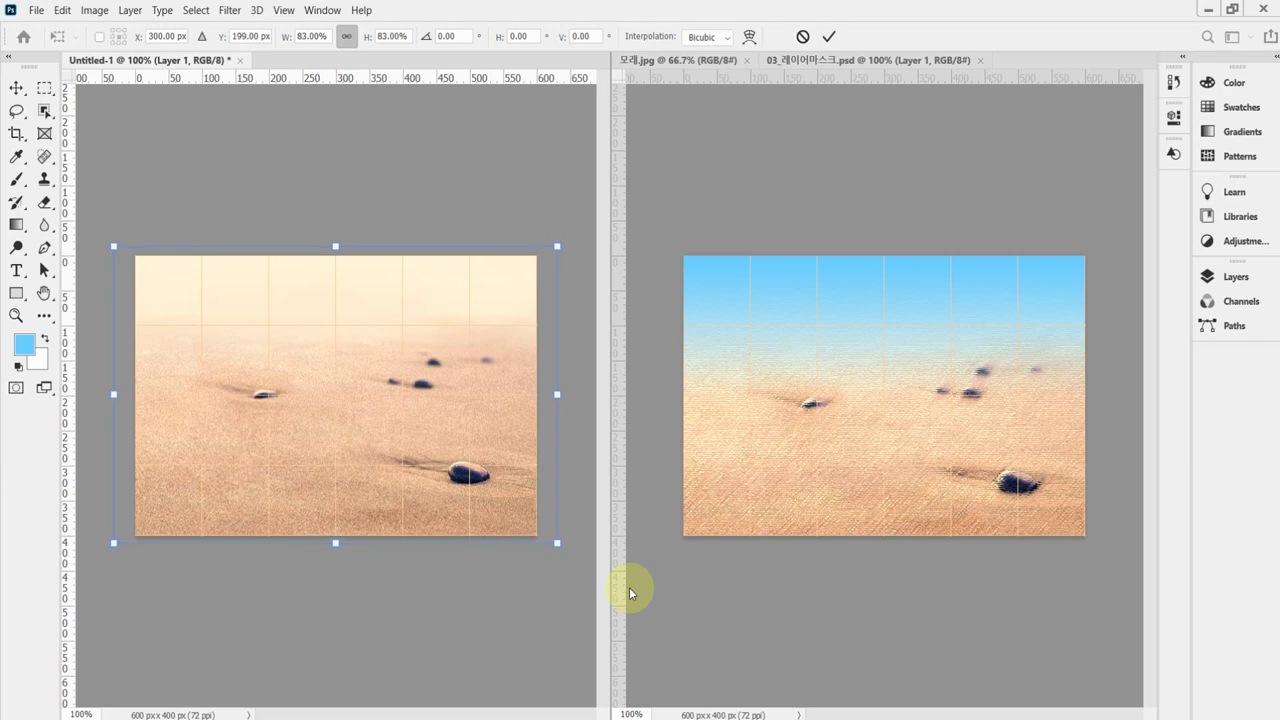
{"action": "key", "text": "Right"}
{"action": "key", "text": "Right"}
{"action": "key", "text": "Right"}
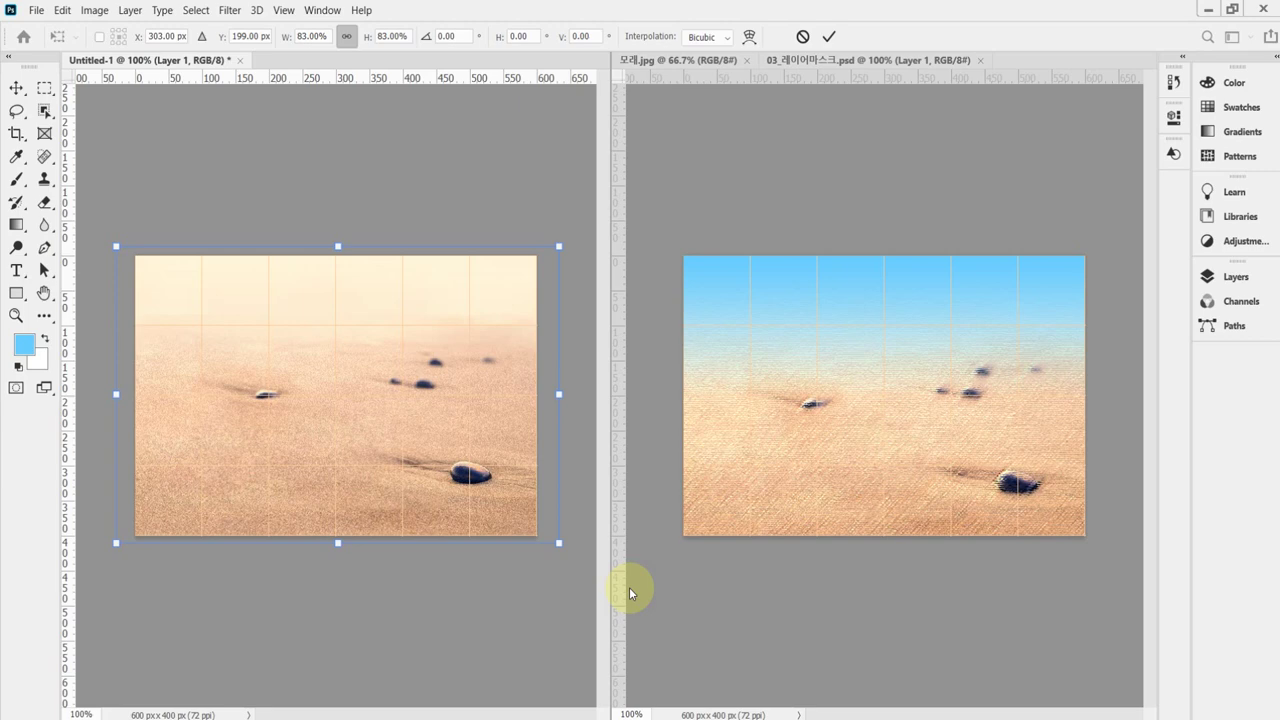
{"action": "key", "text": "Right"}
{"action": "key", "text": "Down"}
{"action": "key", "text": "Down"}
{"action": "key", "text": "Down"}
{"action": "key", "text": "Return"}
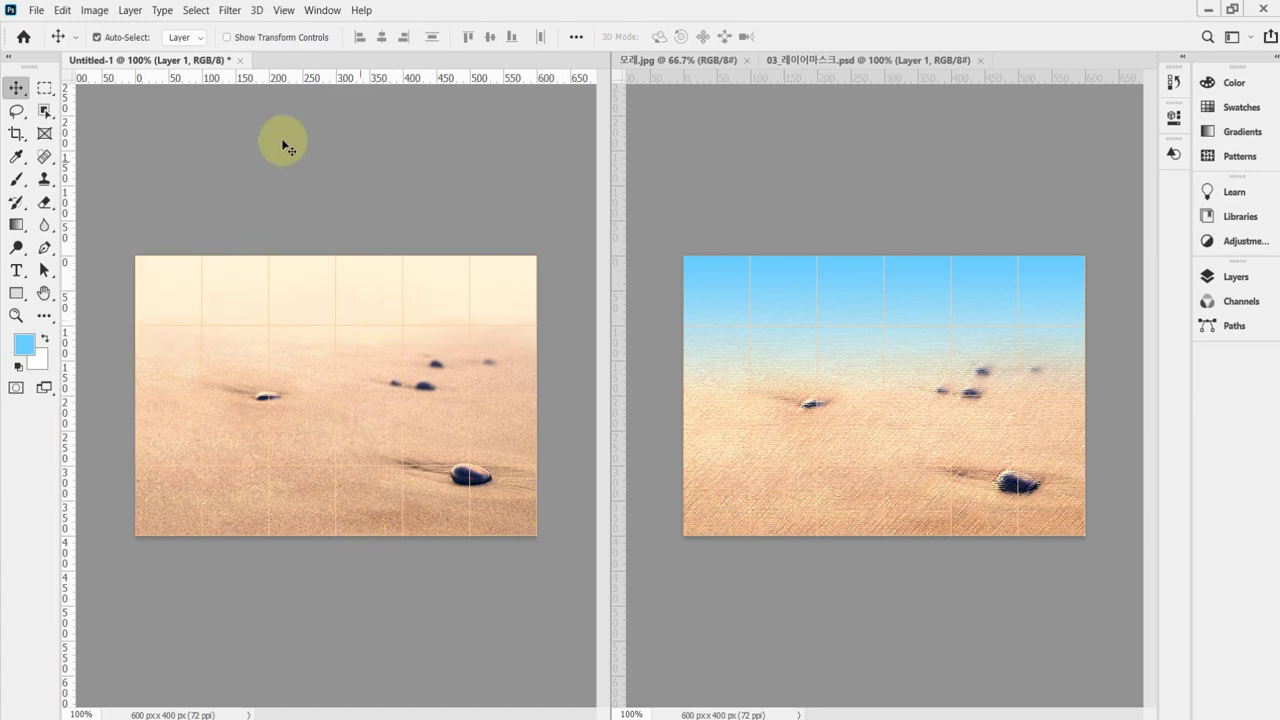
Step: Open the Filter Gallery for the sand layer and choose the Rough Pastels filter from the Artistic group
{"action": "left_click", "coordinate": [240, 15]}
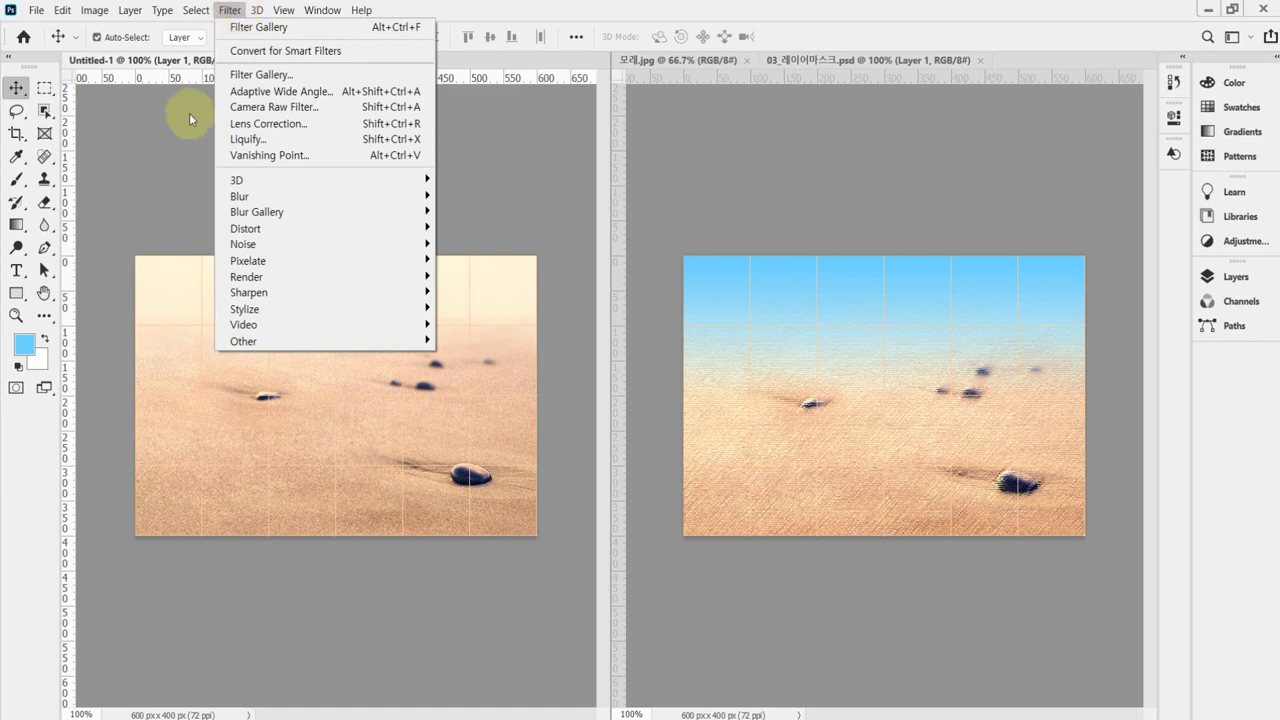
{"action": "left_click", "coordinate": [253, 24]}
{"action": "left_click", "coordinate": [230, 10]}
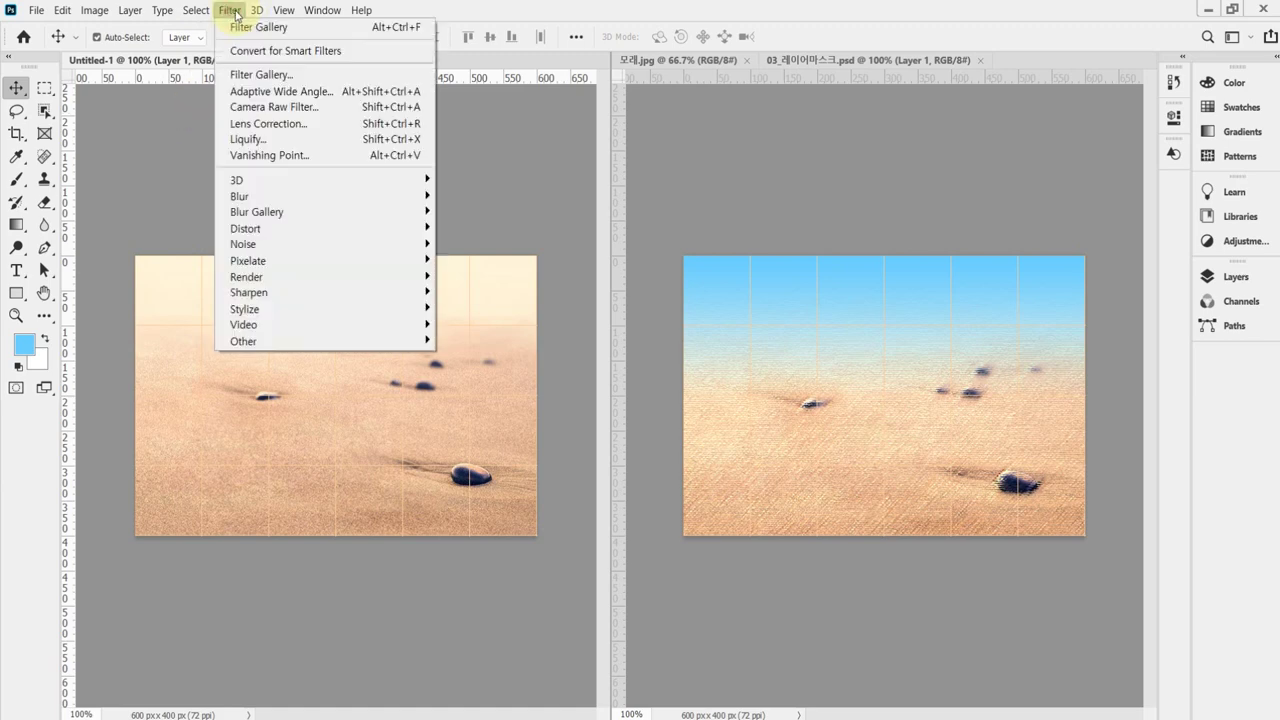
{"action": "left_click", "coordinate": [243, 76]}
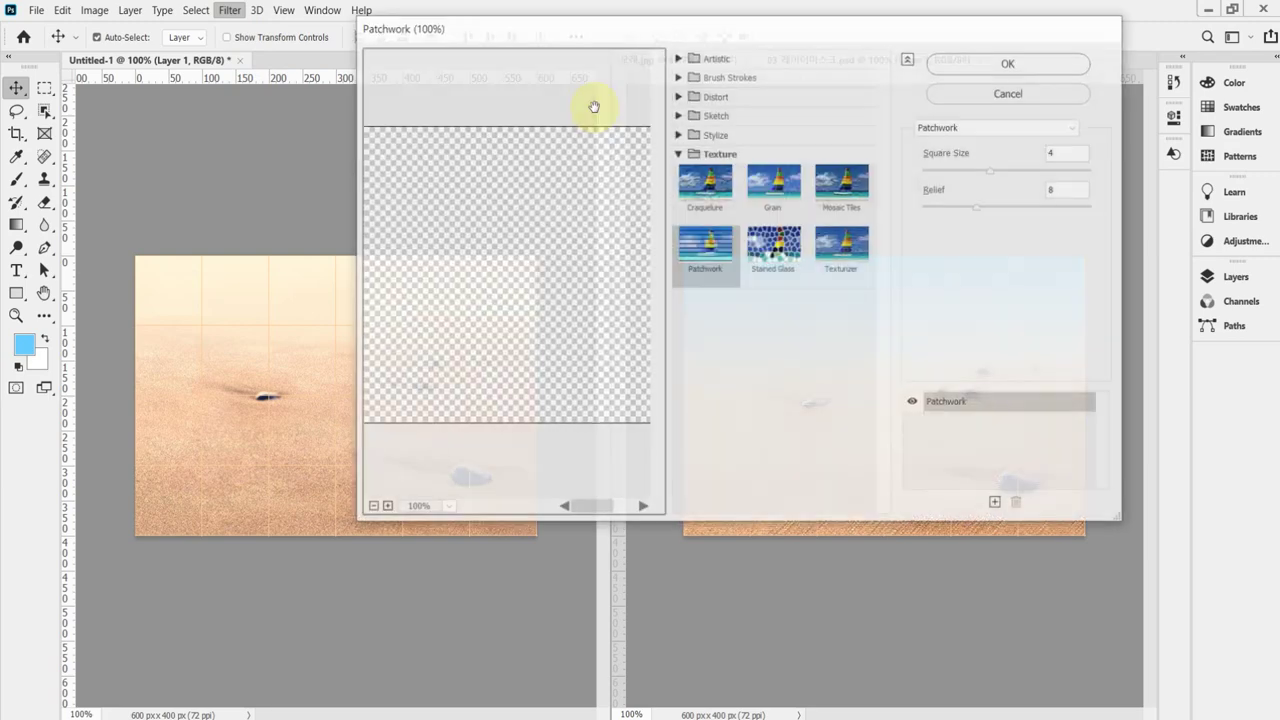
{"action": "left_click_drag", "start_coordinate": [751, 37], "coordinate": [908, 101]}
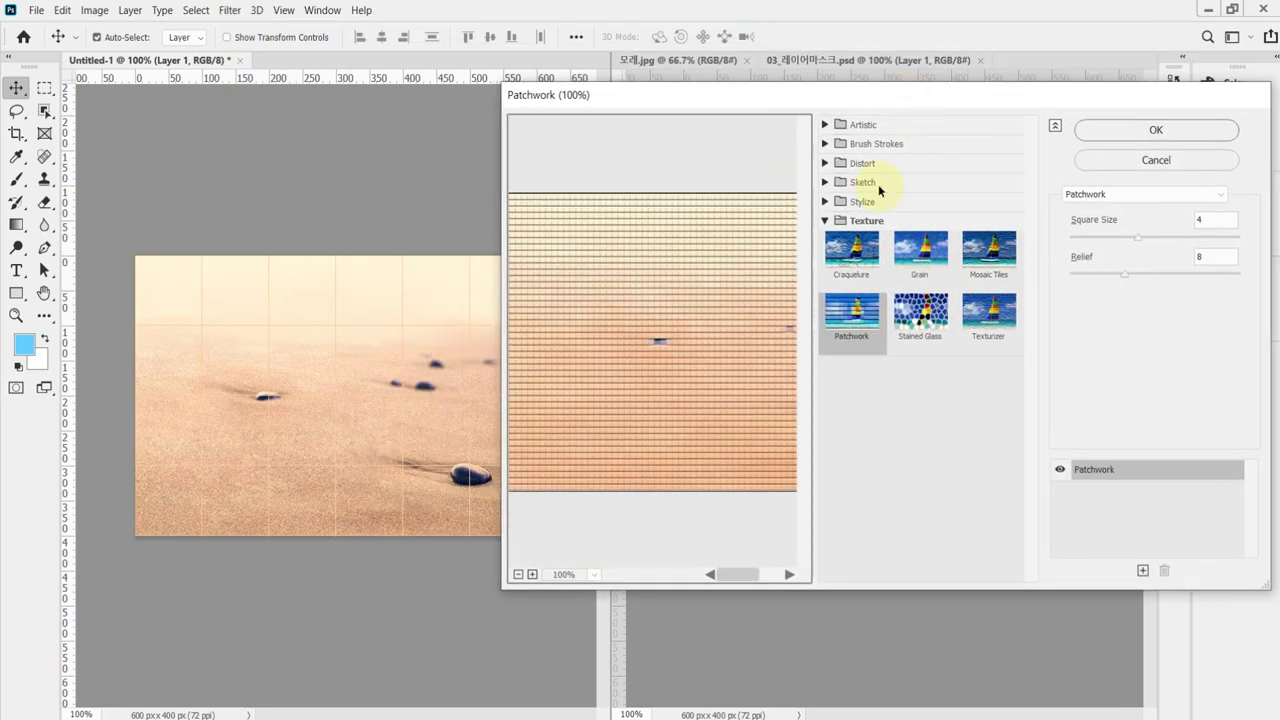
{"action": "left_click", "coordinate": [825, 126]}
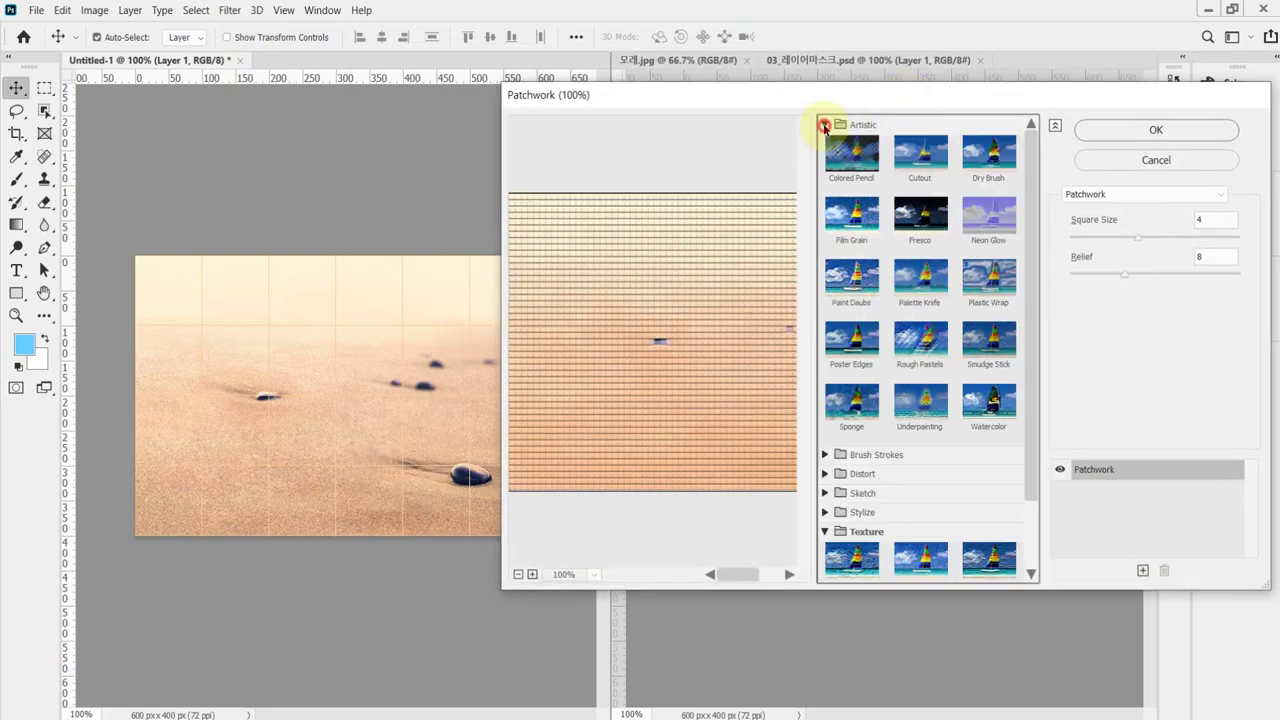
{"action": "left_click", "coordinate": [920, 345]}
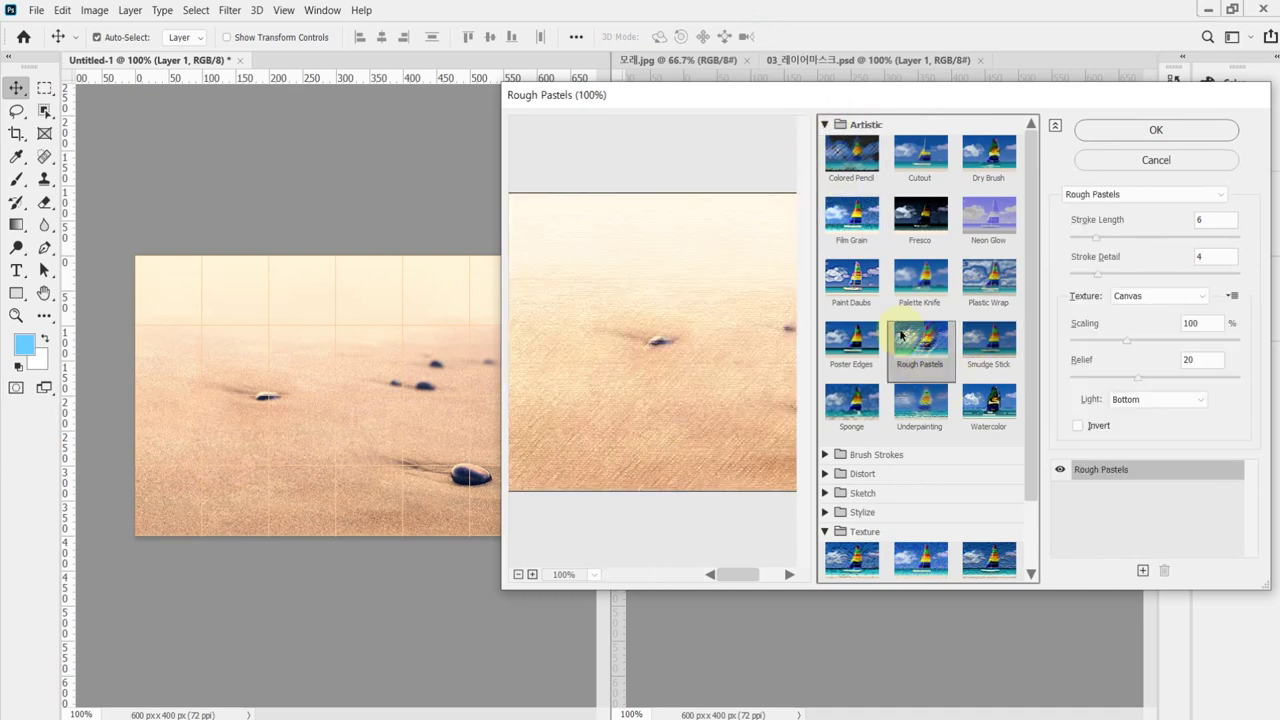
Step: Check the stones in the filter preview and apply Rough Pastels to the sand layer
{"action": "left_click_drag", "start_coordinate": [757, 366], "coordinate": [661, 375]}
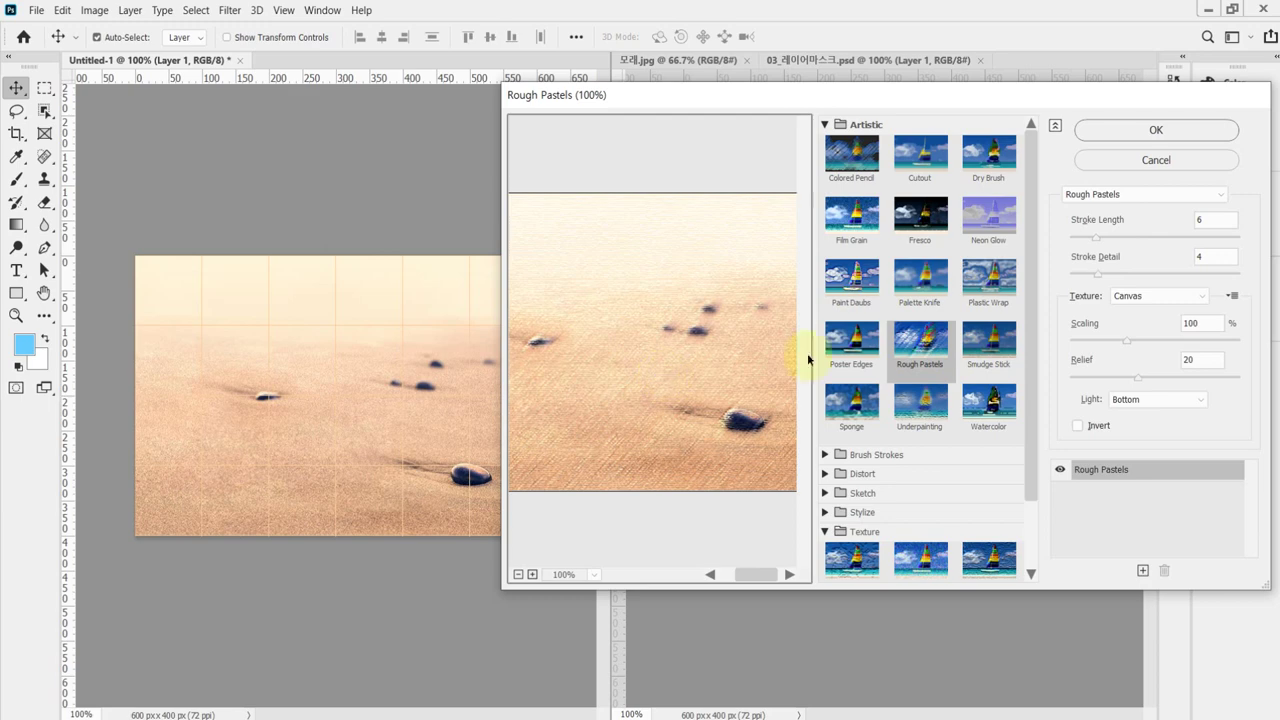
{"action": "left_click", "coordinate": [825, 125]}
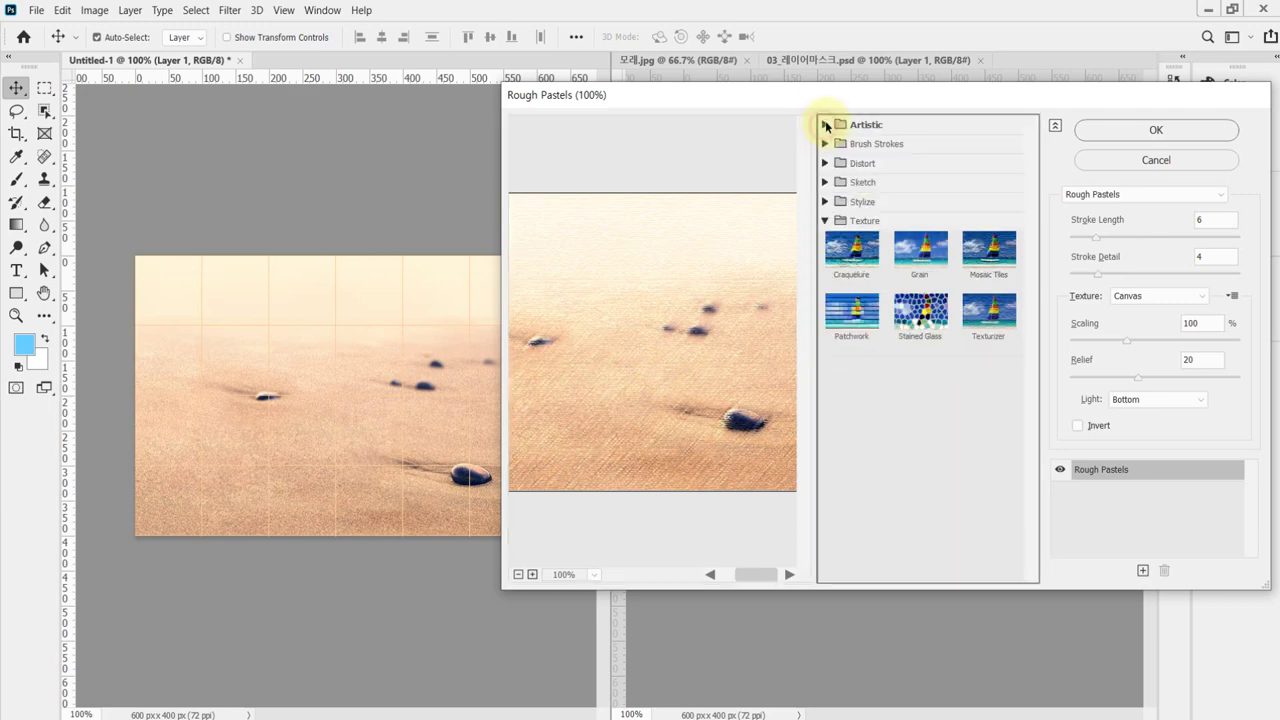
{"action": "left_click", "coordinate": [825, 125]}
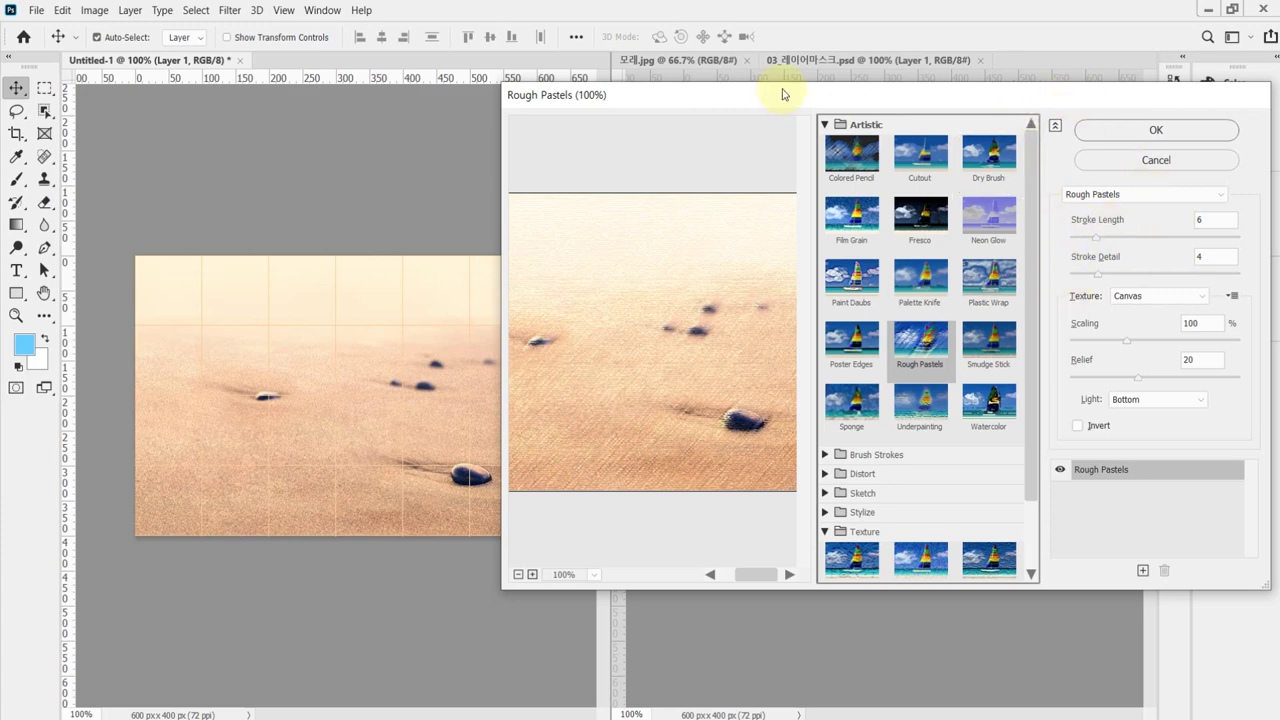
{"action": "mouse_move", "coordinate": [796, 104]}
{"action": "left_mouse_down"}
{"action": "mouse_move", "coordinate": [816, 96]}
{"action": "mouse_move", "coordinate": [794, 98]}
{"action": "left_mouse_up"}
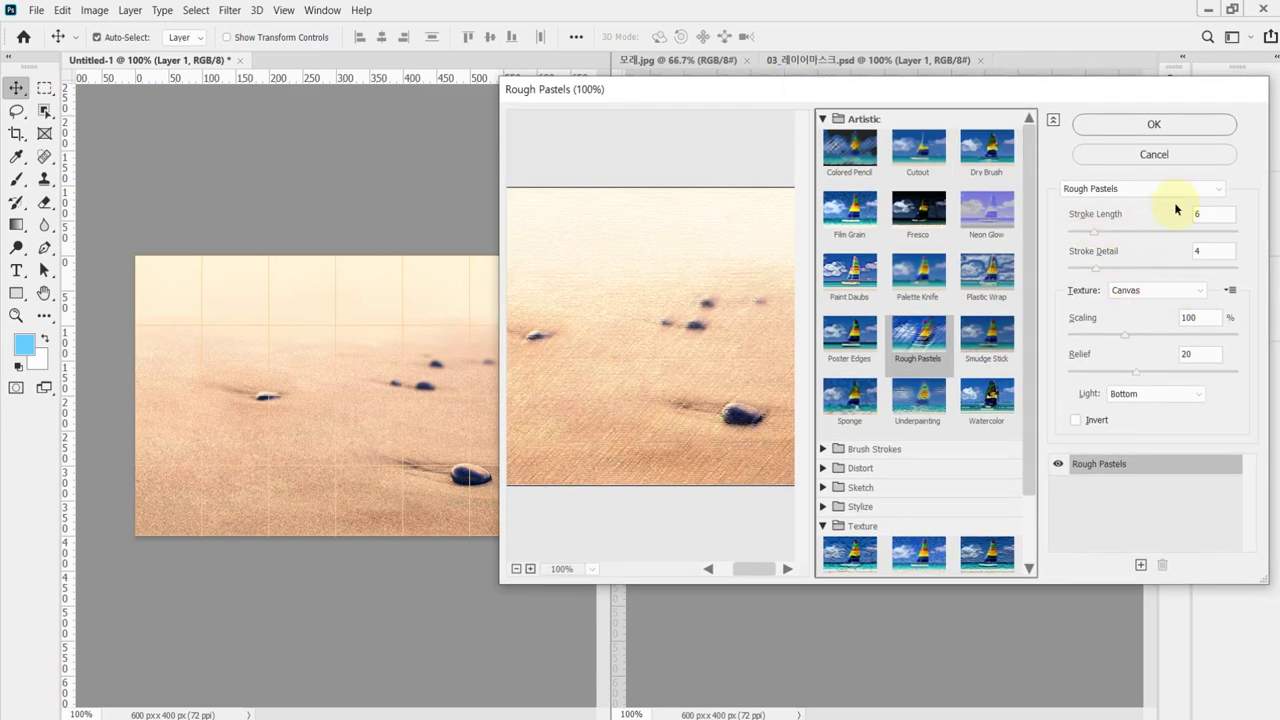
{"action": "left_click", "coordinate": [1116, 127]}
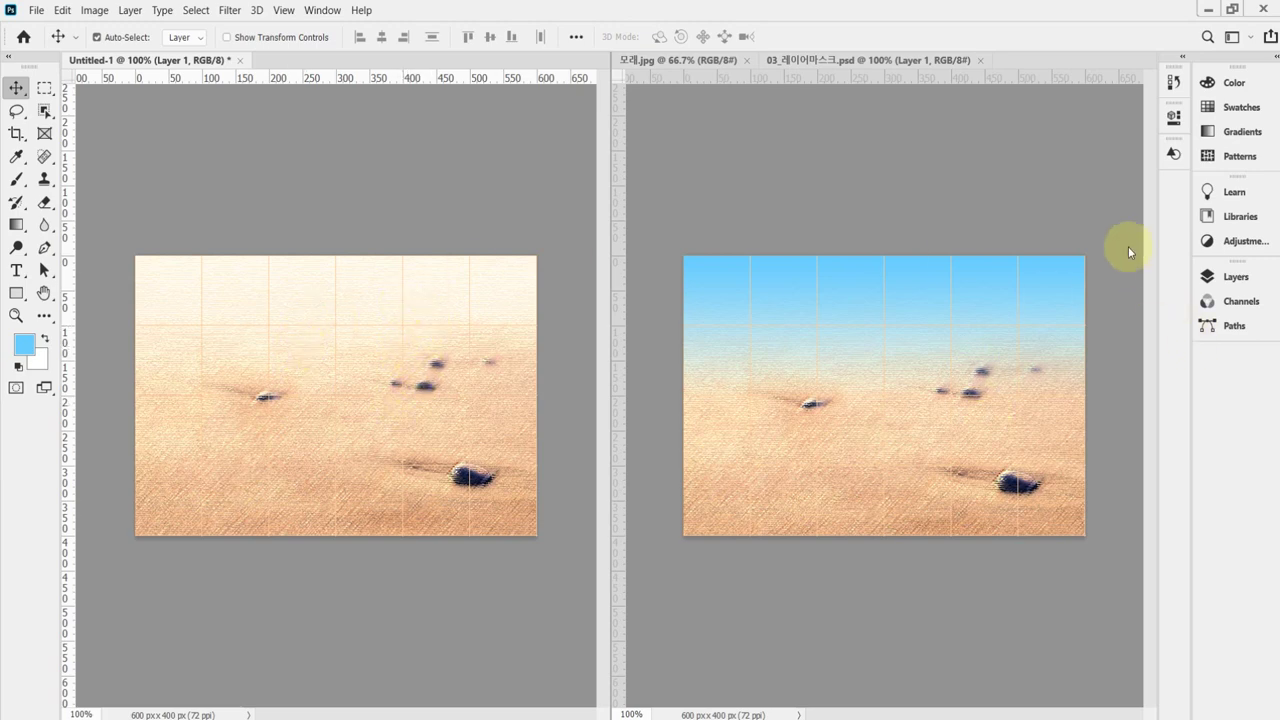
Step: Widen the Untitled-1 document pane and add a layer mask to Layer 1
{"action": "left_click", "coordinate": [614, 245]}
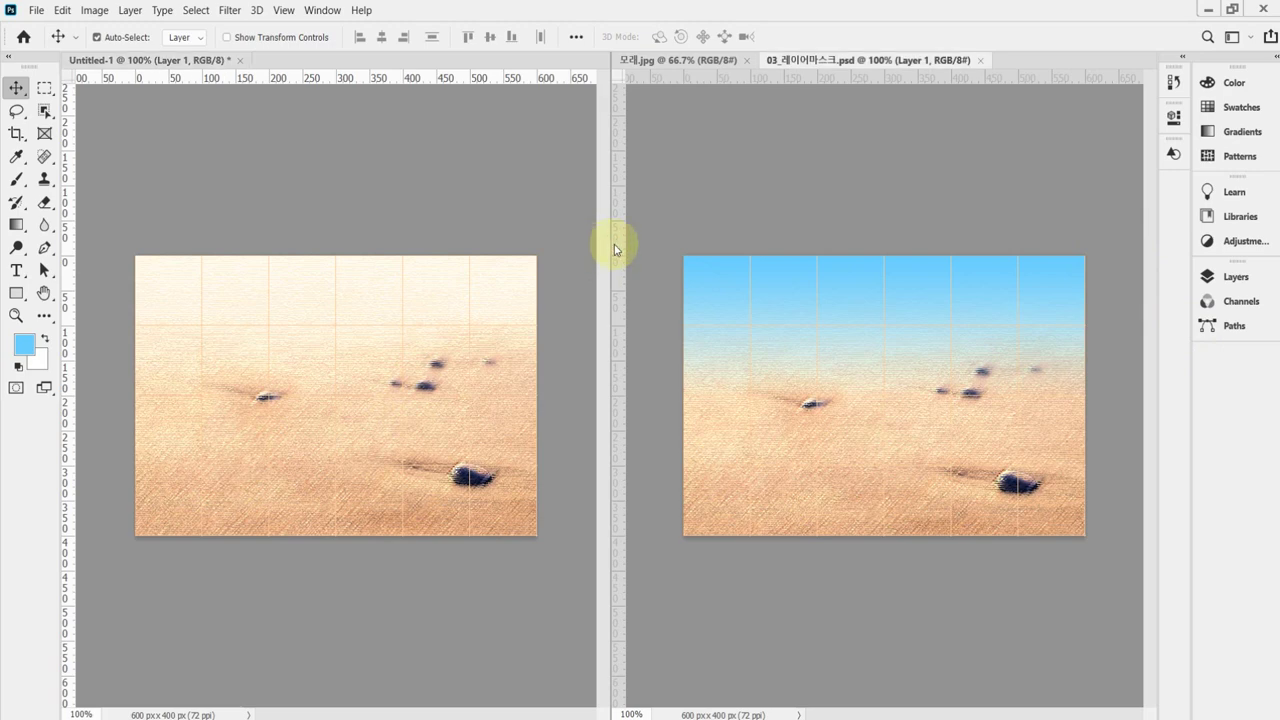
{"action": "left_click_drag", "start_coordinate": [614, 244], "coordinate": [814, 238]}
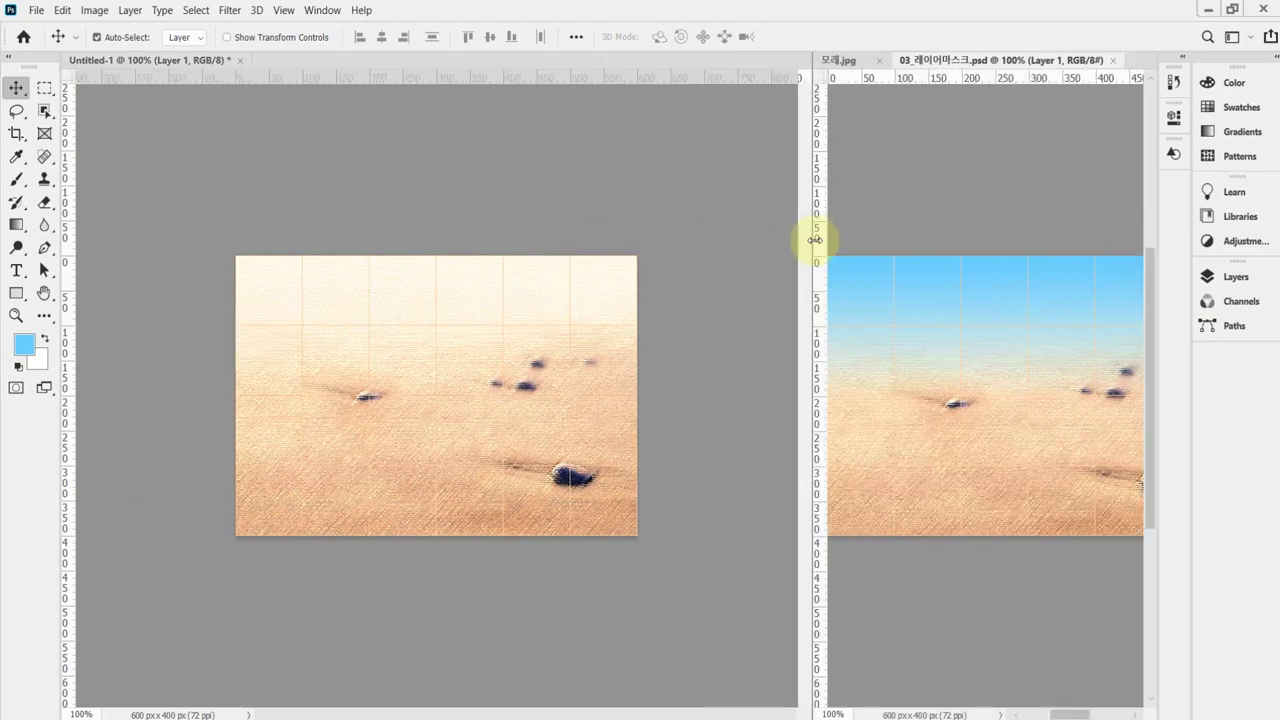
{"action": "left_click", "coordinate": [1210, 280]}
{"action": "left_click", "coordinate": [591, 189]}
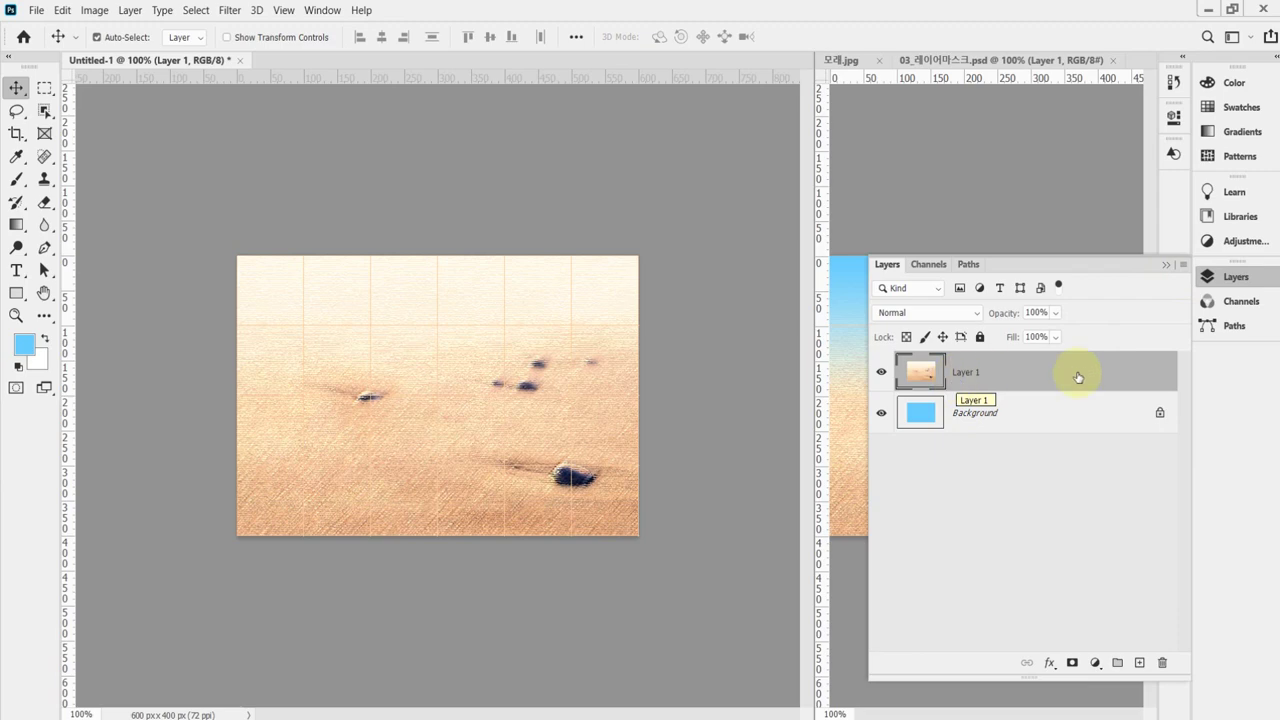
{"action": "left_click", "coordinate": [1072, 663]}
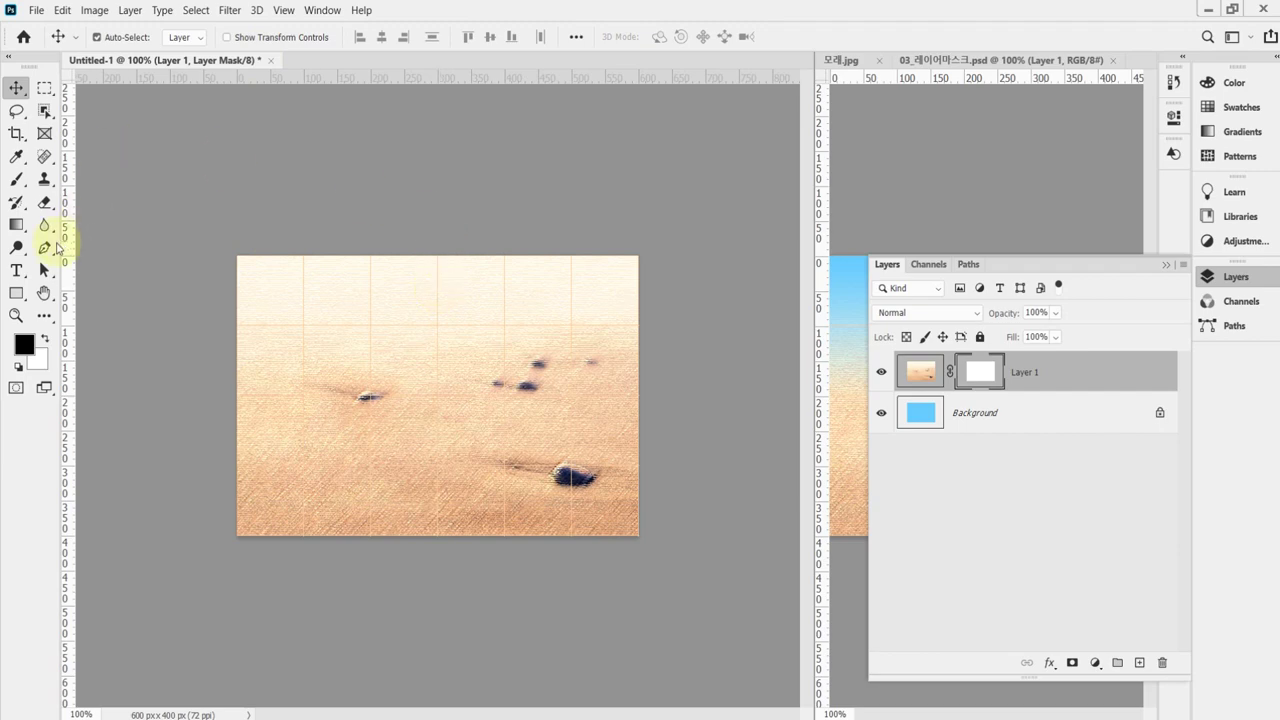
Step: Activate the Gradient tool for use on the Layer 1 mask
{"action": "left_click", "coordinate": [17, 226]}
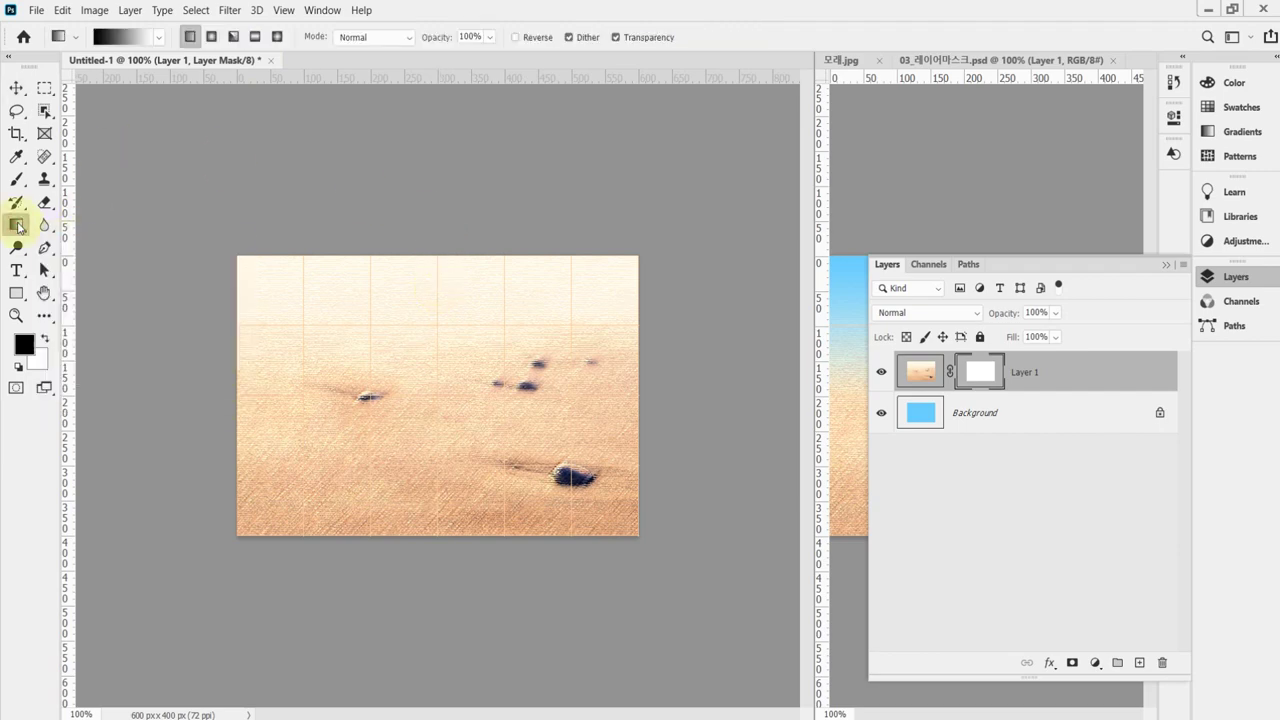
{"action": "right_click", "coordinate": [17, 226]}
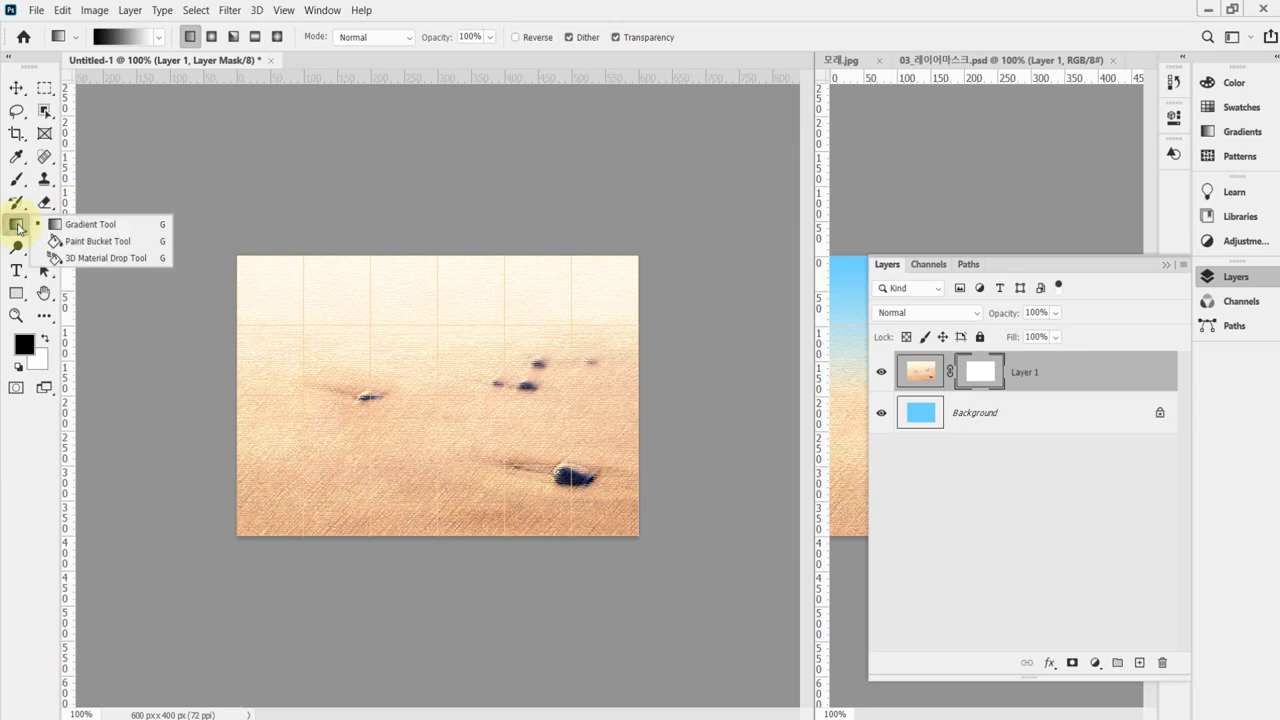
{"action": "left_click", "coordinate": [82, 224]}
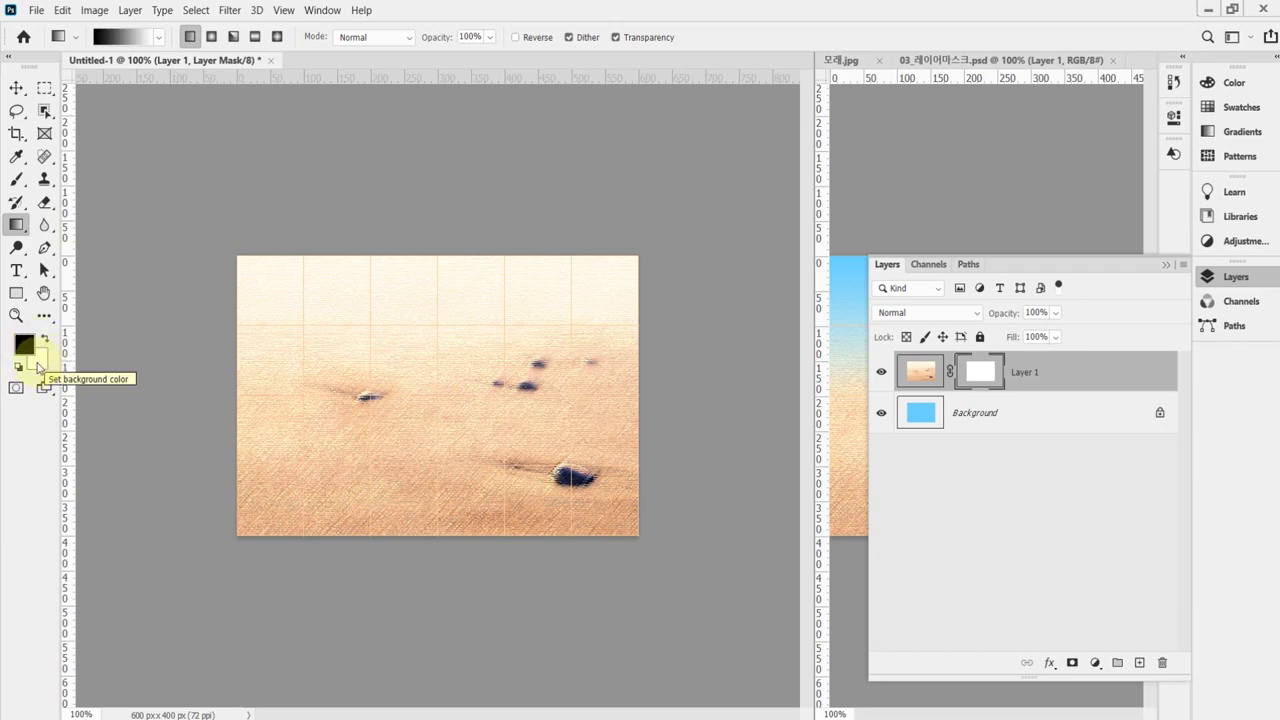
Step: Set the foreground color to a bright red and return to the Gradient tool
{"action": "left_click", "coordinate": [24, 344]}
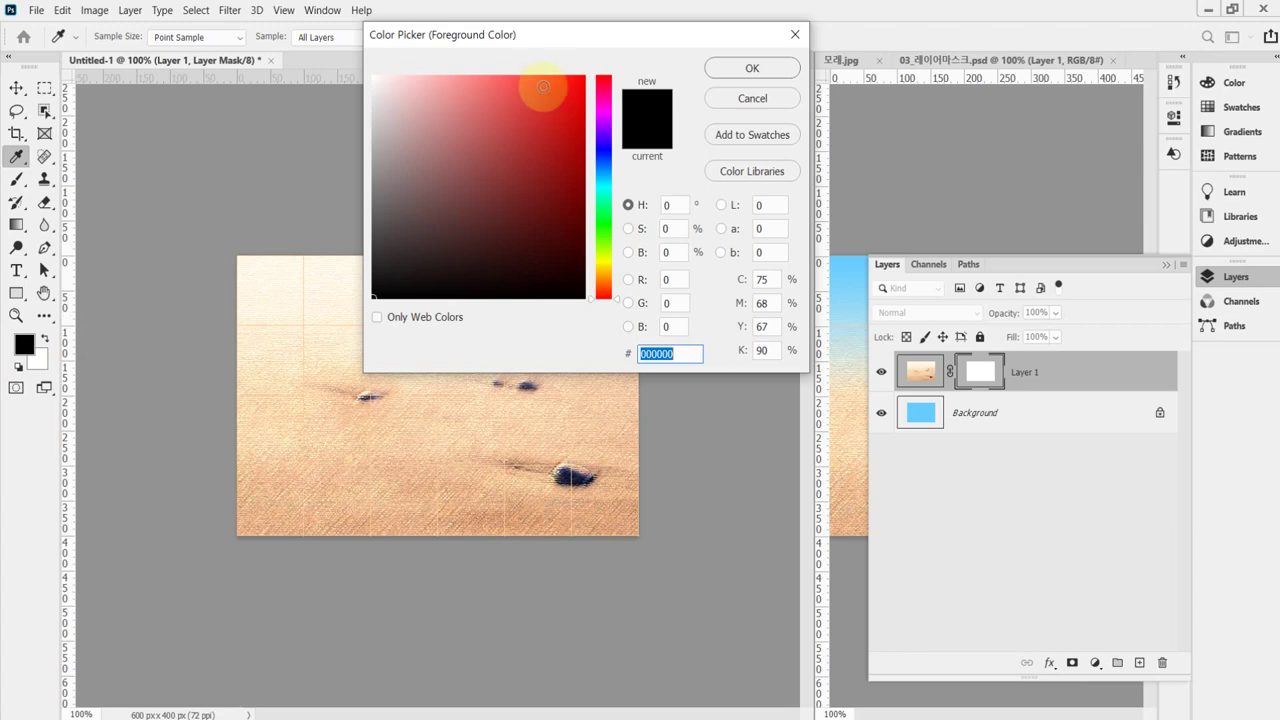
{"action": "left_click", "coordinate": [555, 82]}
{"action": "left_click", "coordinate": [577, 83]}
{"action": "left_click", "coordinate": [751, 69]}
{"action": "key", "text": "g"}
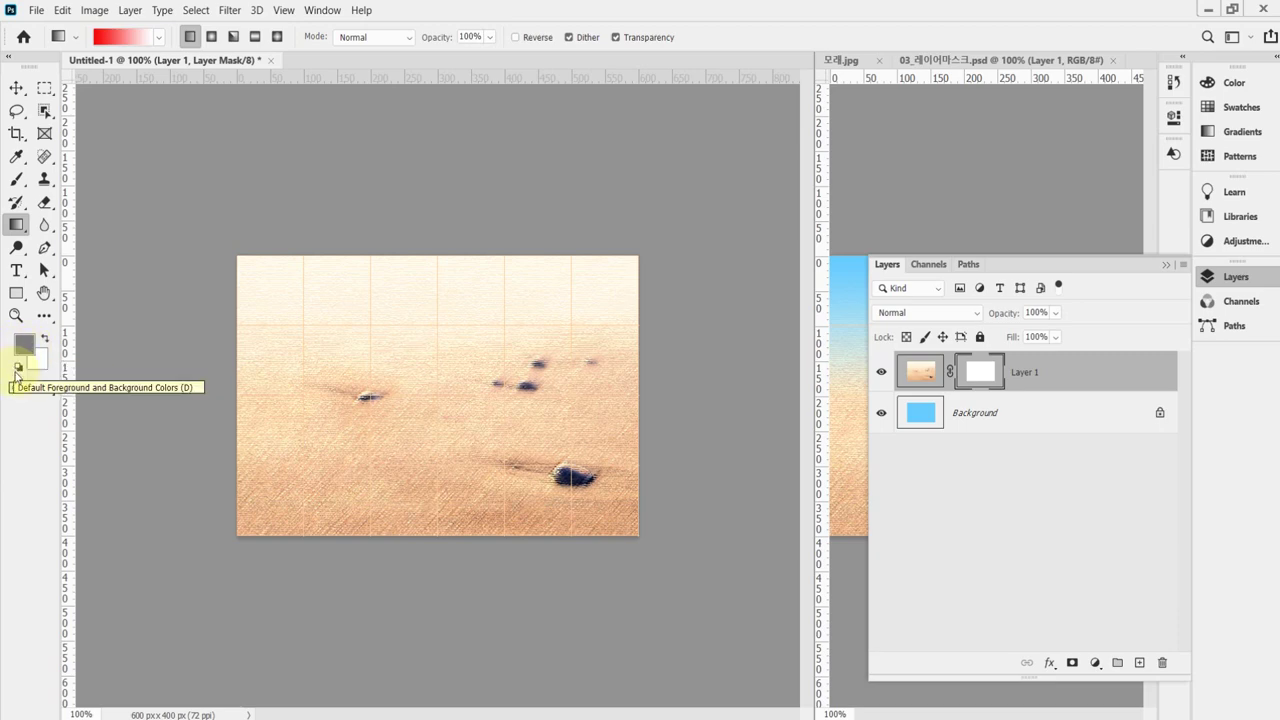
Step: Reset the colors to their defaults with black as foreground and white as background
{"action": "left_click", "coordinate": [17, 368]}
{"action": "left_click", "coordinate": [44, 341]}
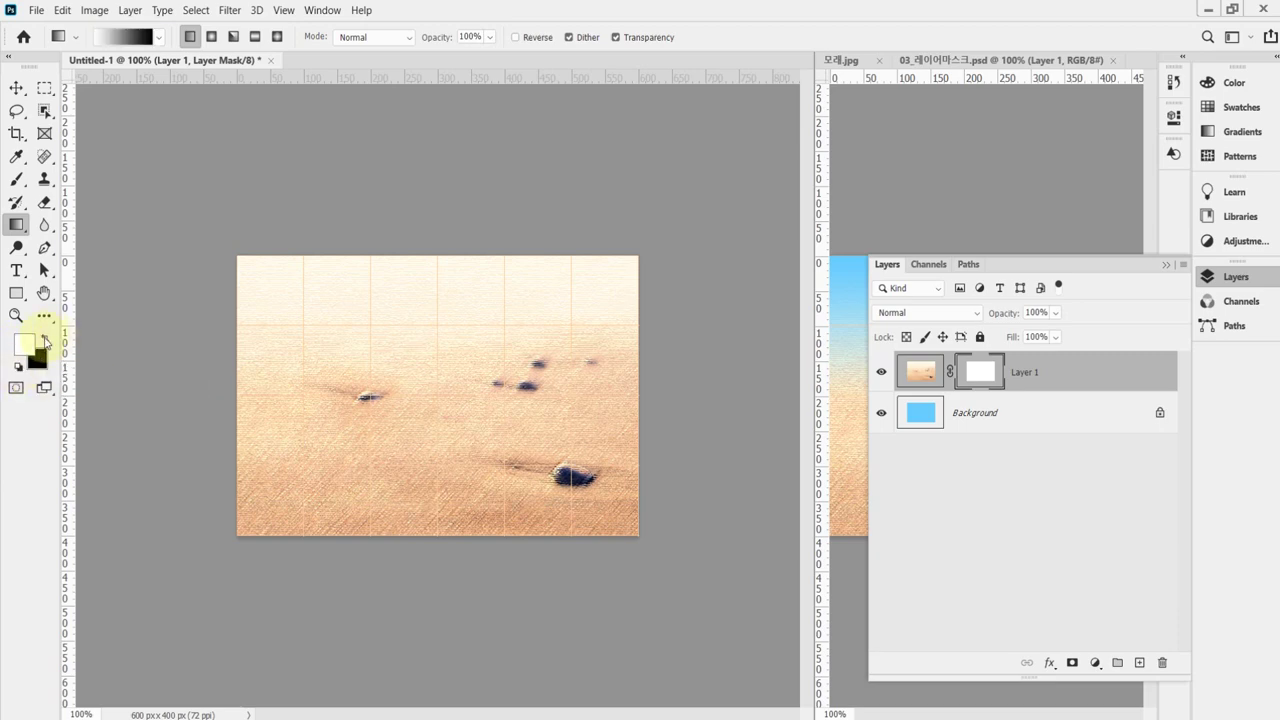
{"action": "left_click", "coordinate": [44, 341]}
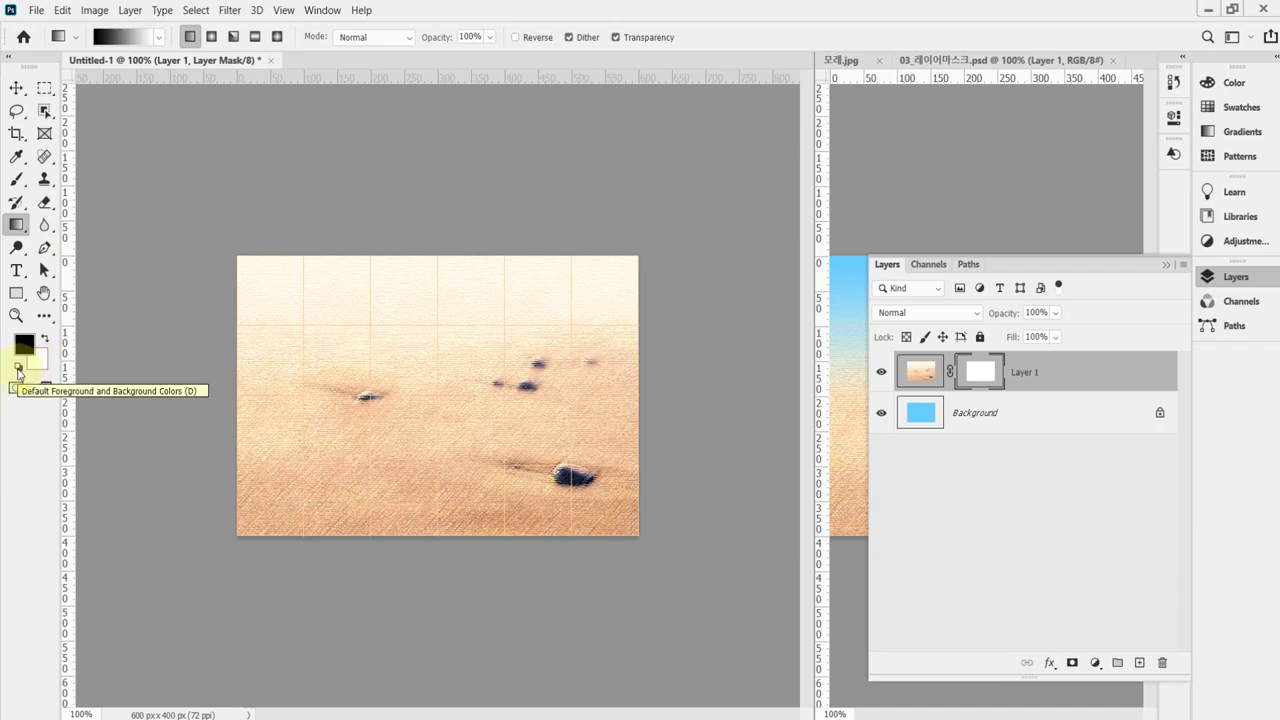
{"action": "key", "text": "x"}
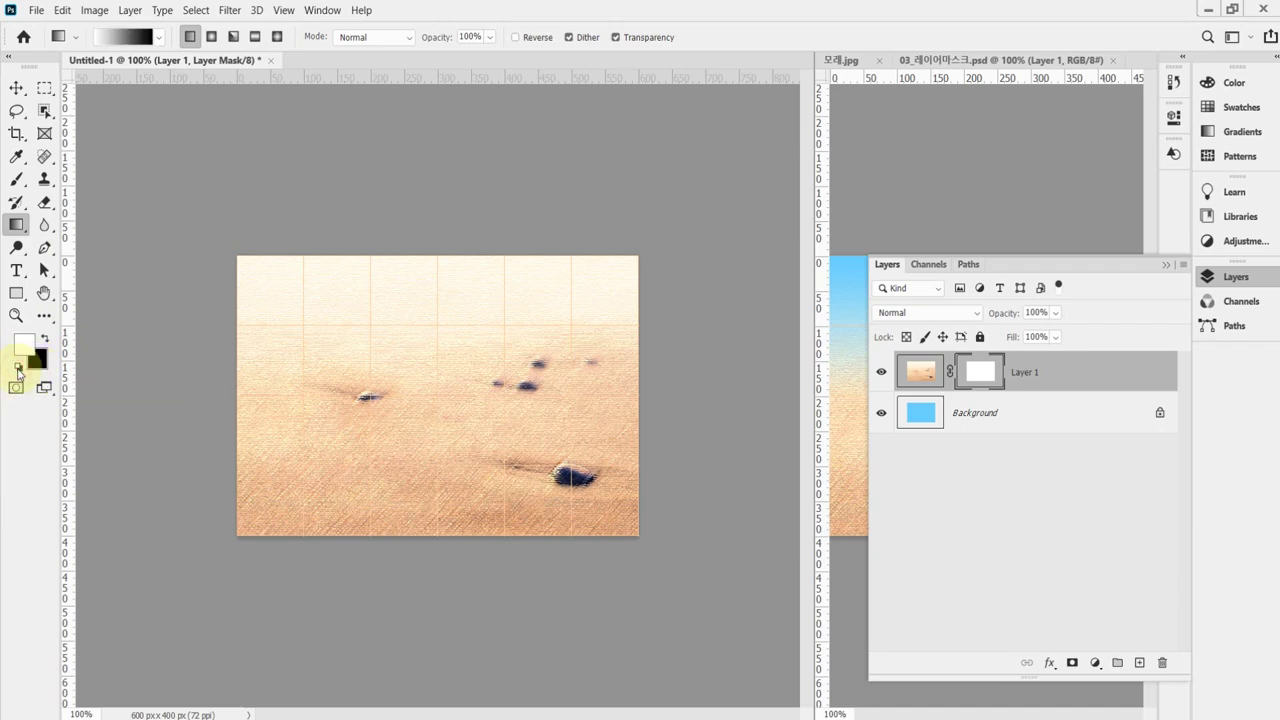
{"action": "left_click", "coordinate": [18, 371]}
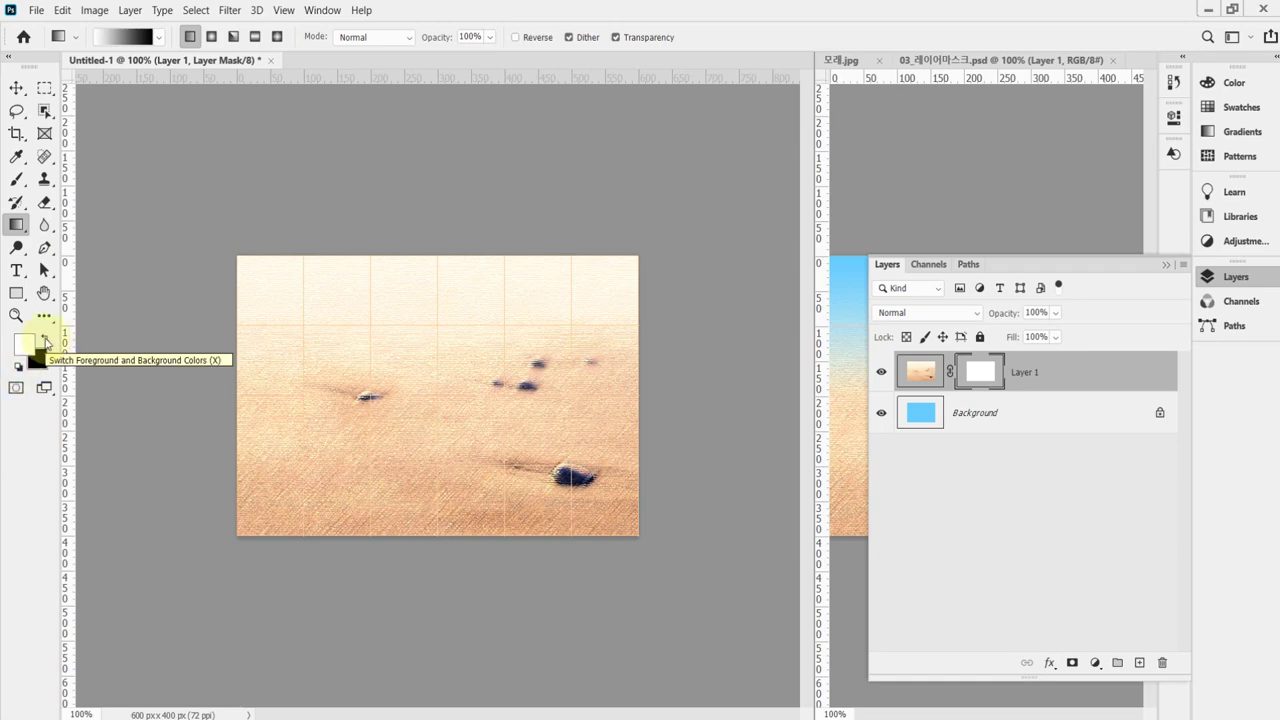
{"action": "left_click", "coordinate": [45, 343]}
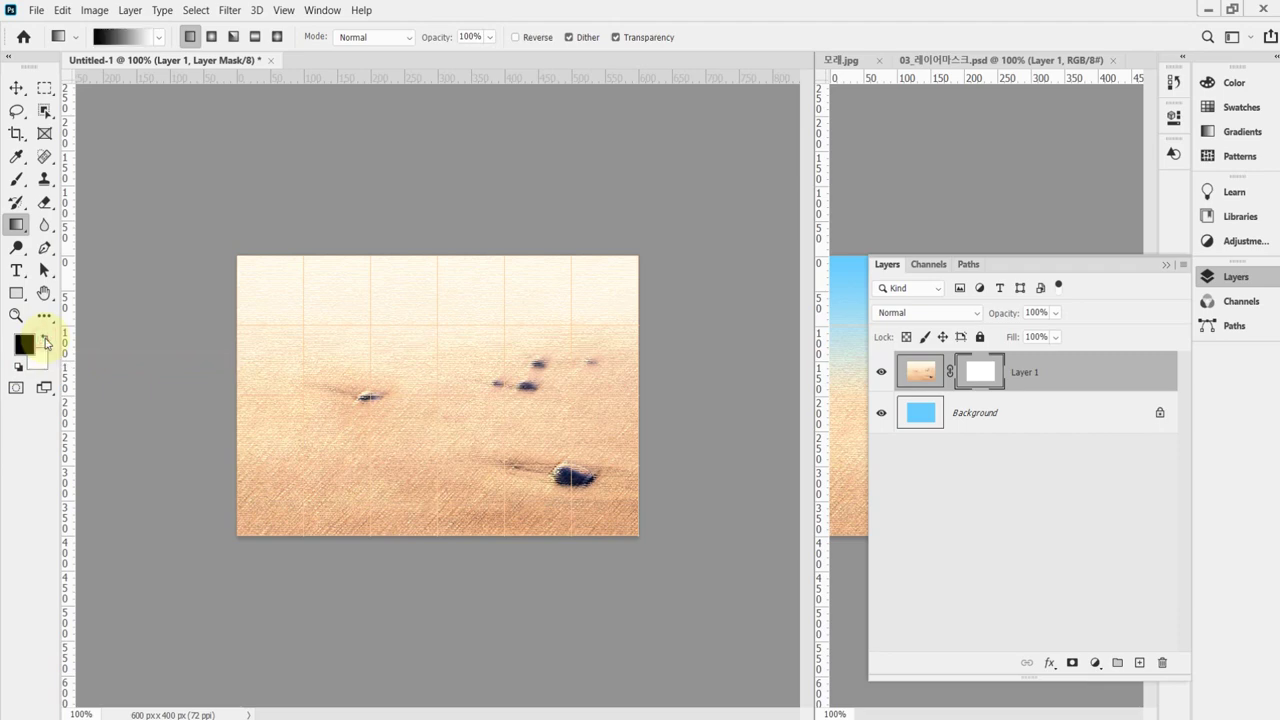
Step: Swap the foreground and background colors back and forth, ending with black in front
{"action": "left_click", "coordinate": [45, 343]}
{"action": "left_click", "coordinate": [45, 342]}
{"action": "left_click", "coordinate": [45, 341]}
{"action": "left_click", "coordinate": [45, 341]}
{"action": "left_click", "coordinate": [45, 341]}
{"action": "left_click", "coordinate": [45, 341]}
{"action": "left_click", "coordinate": [45, 341]}
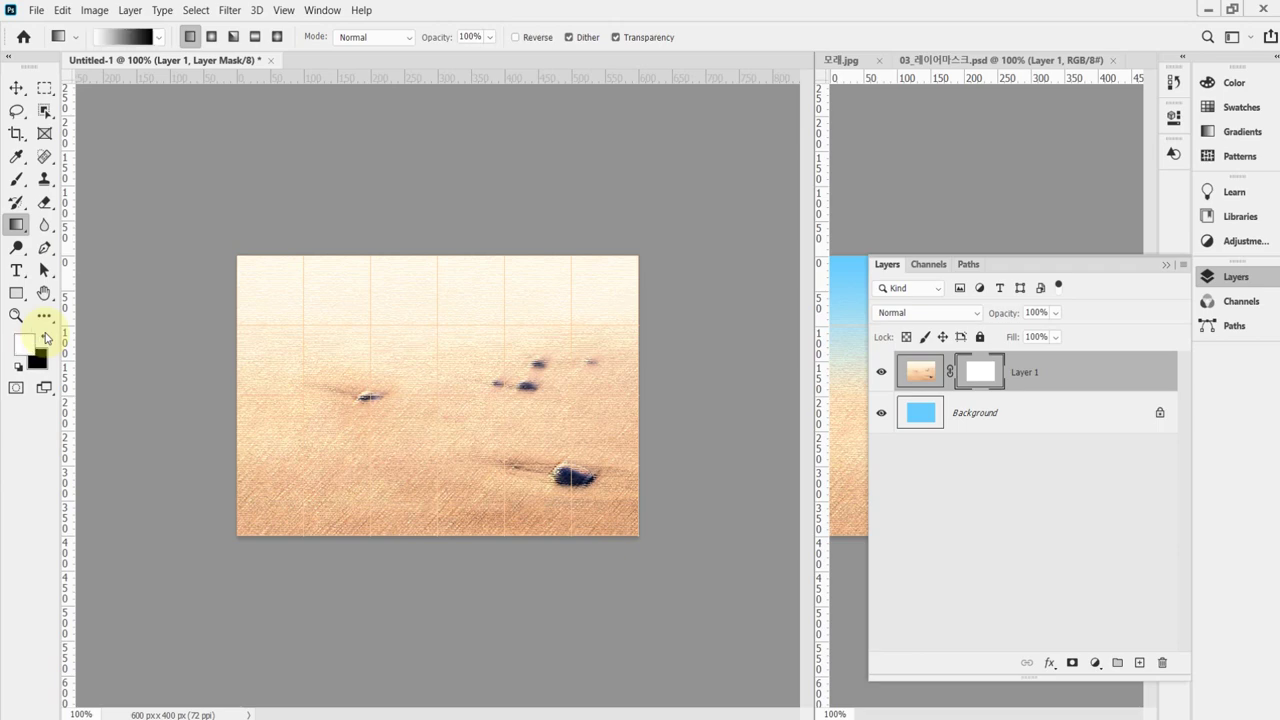
{"action": "left_click", "coordinate": [45, 341]}
{"action": "left_click", "coordinate": [45, 341]}
{"action": "left_click", "coordinate": [45, 341]}
{"action": "left_click", "coordinate": [45, 341]}
{"action": "left_click", "coordinate": [45, 341]}
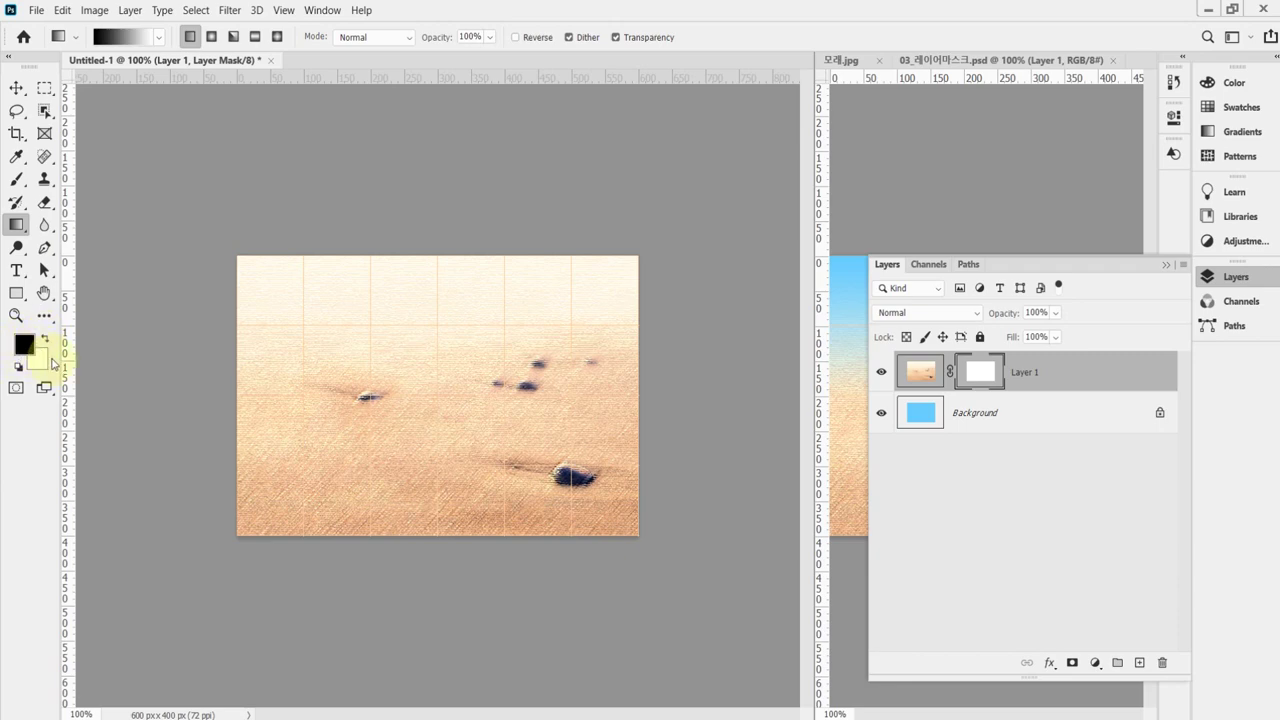
Step: Draw a vertical black-to-white linear gradient on the Layer 1 mask from the canvas top edge down to about 200 px
{"action": "left_click", "coordinate": [160, 40]}
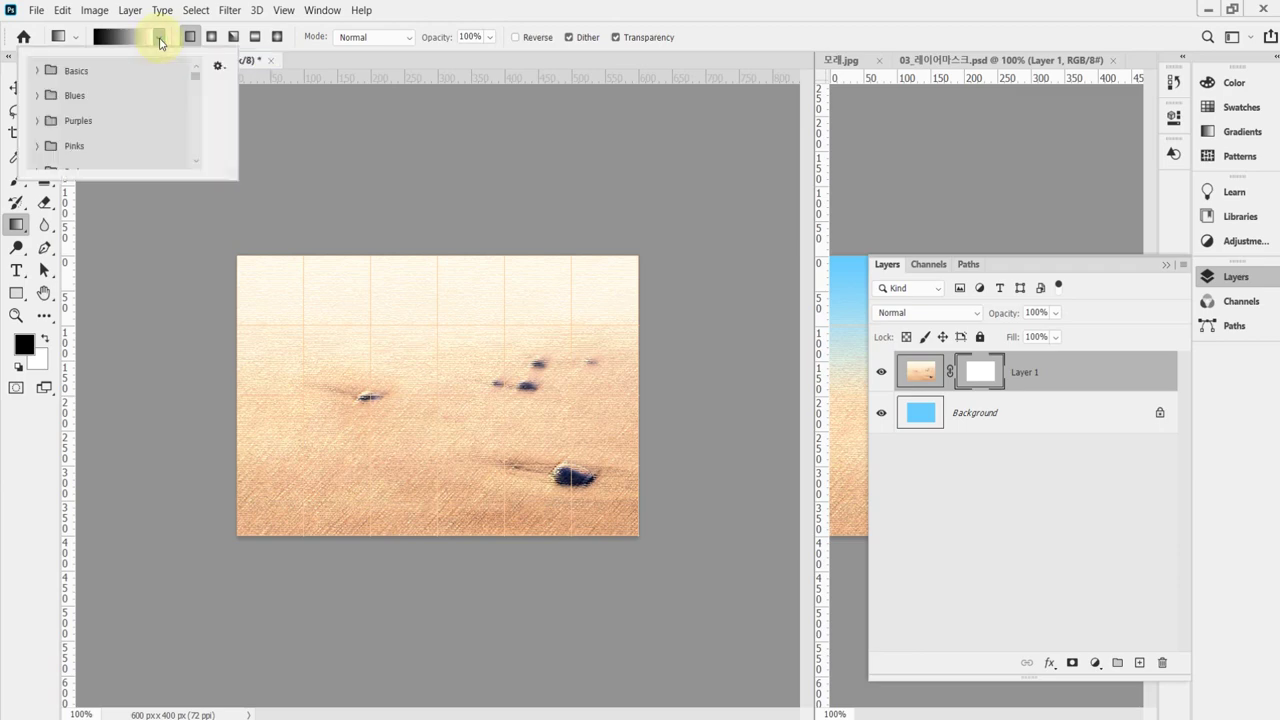
{"action": "left_click", "coordinate": [161, 40]}
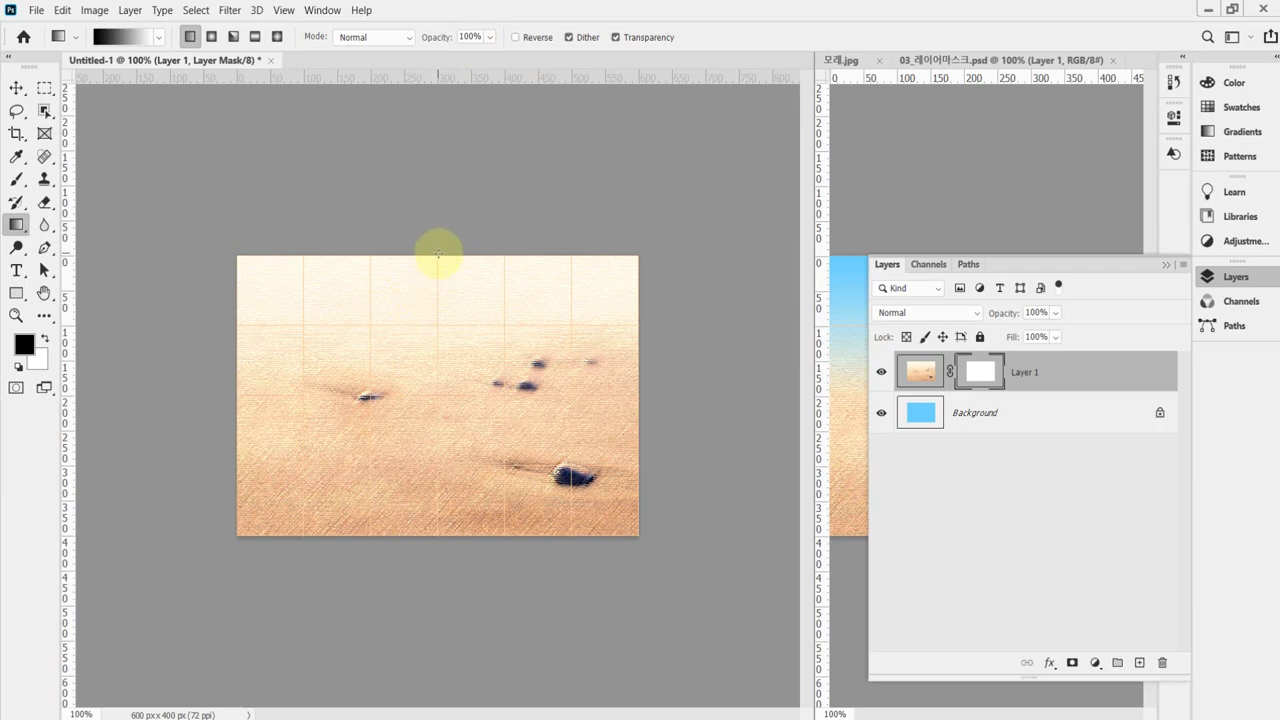
{"action": "left_click_drag", "start_coordinate": [437, 256], "coordinate": [440, 315]}
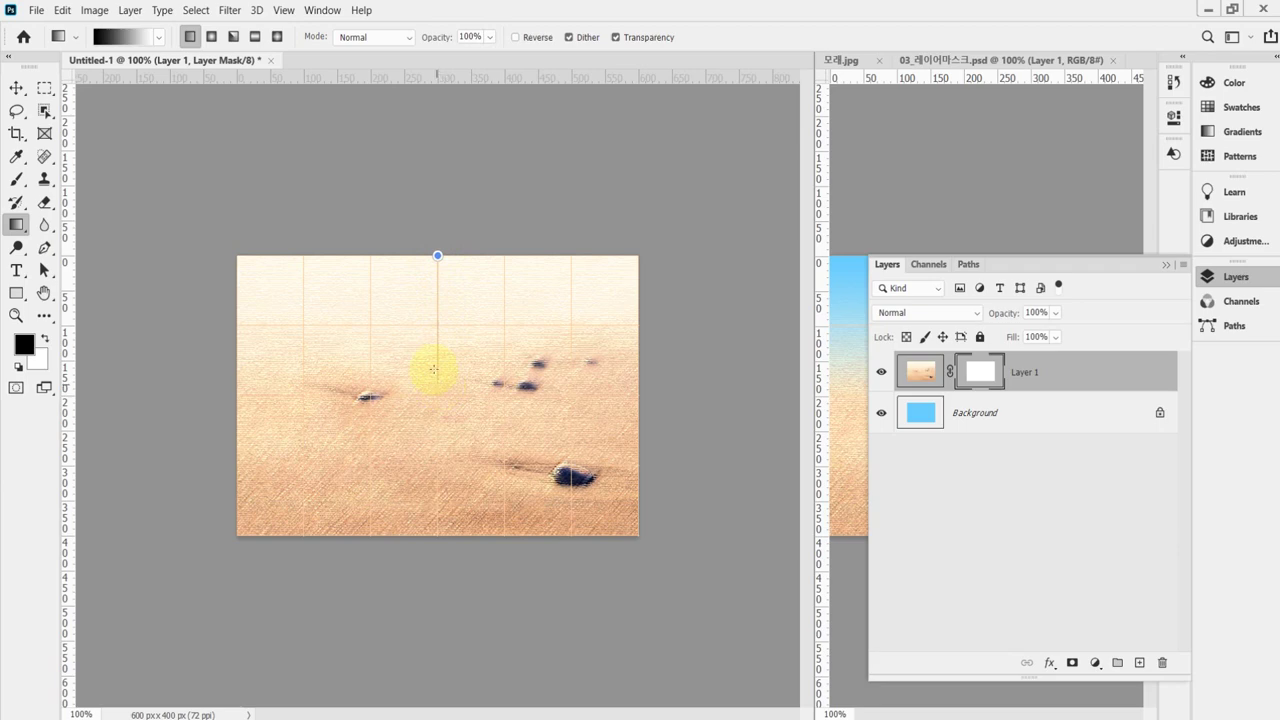
{"action": "left_click_drag", "start_coordinate": [435, 325], "coordinate": [441, 333]}
{"action": "left_click_drag", "start_coordinate": [440, 389], "coordinate": [421, 288]}
{"action": "key", "text": "shift"}
{"action": "left_click_drag", "start_coordinate": [449, 384], "coordinate": [437, 317]}
{"action": "left_click_drag", "start_coordinate": [435, 396], "coordinate": [432, 268]}
{"action": "left_click_drag", "start_coordinate": [432, 268], "coordinate": [437, 305]}
{"action": "left_click_drag", "start_coordinate": [434, 403], "coordinate": [432, 404]}
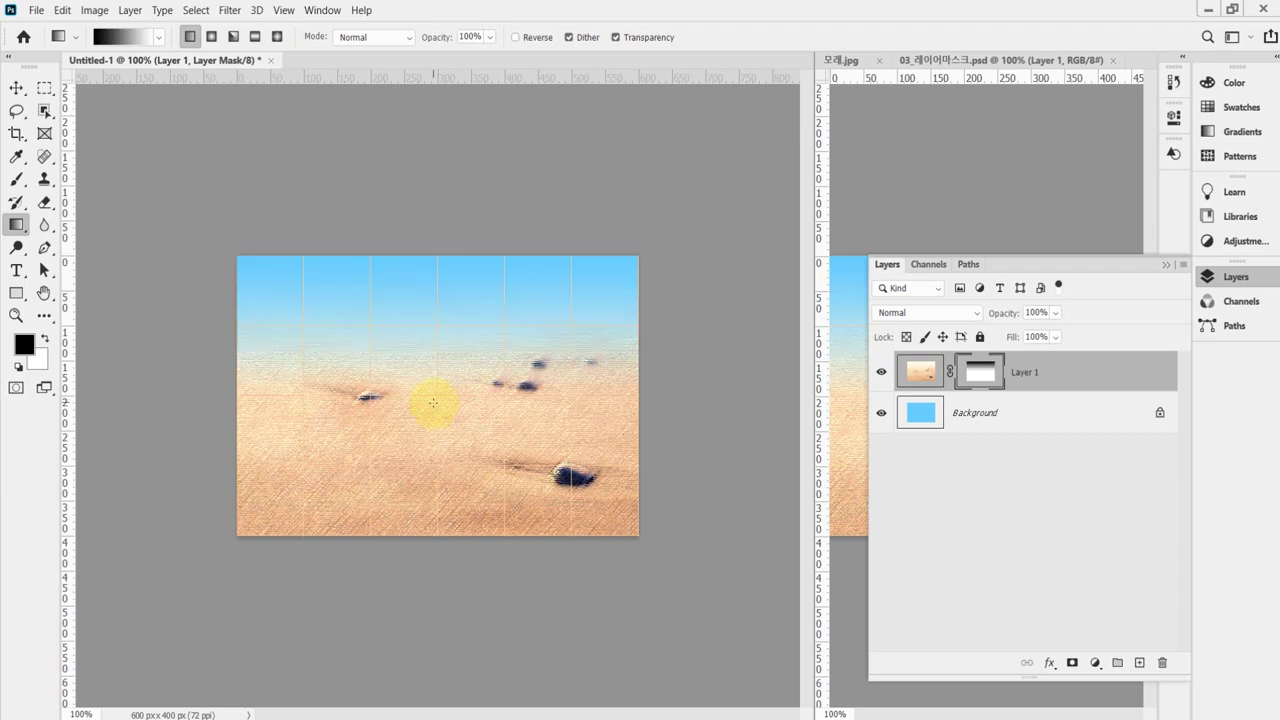
Step: Redraw the mask gradient at different lengths and angles, ending with a horizontal one that hides the right side of the sand
{"action": "left_click_drag", "start_coordinate": [437, 279], "coordinate": [437, 358]}
{"action": "left_click_drag", "start_coordinate": [437, 186], "coordinate": [444, 455]}
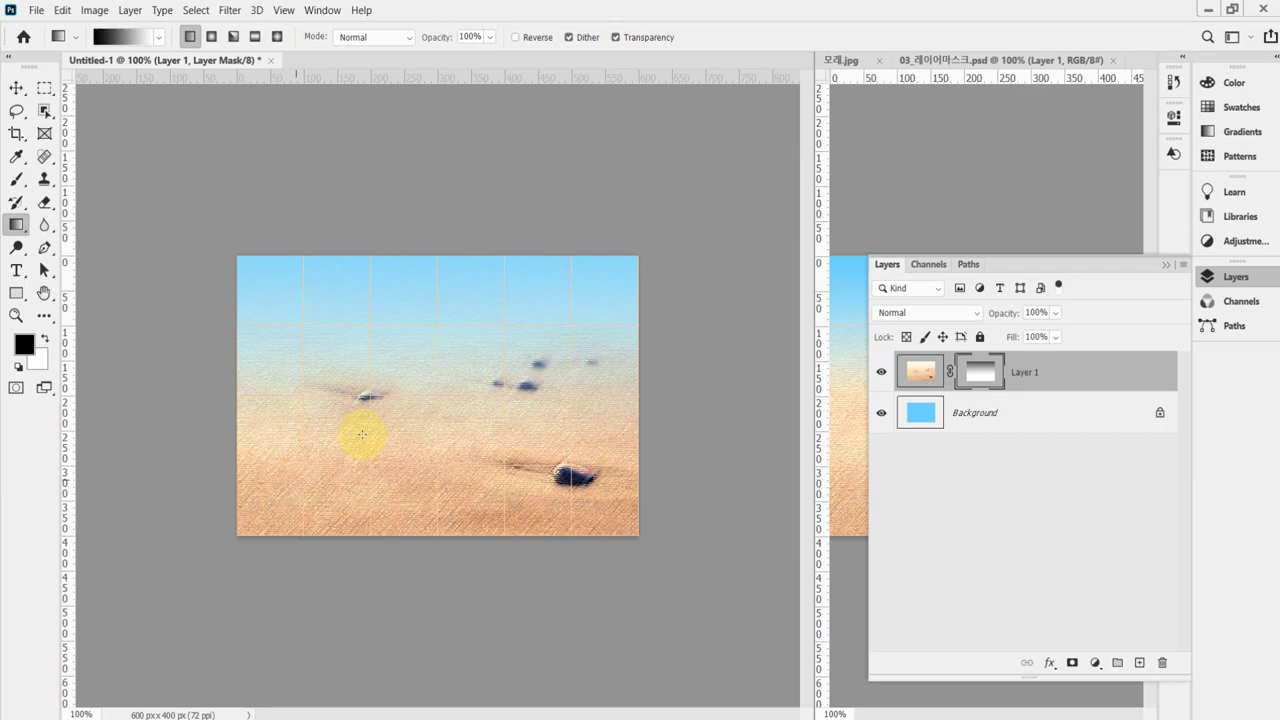
{"action": "left_click_drag", "start_coordinate": [336, 437], "coordinate": [450, 368]}
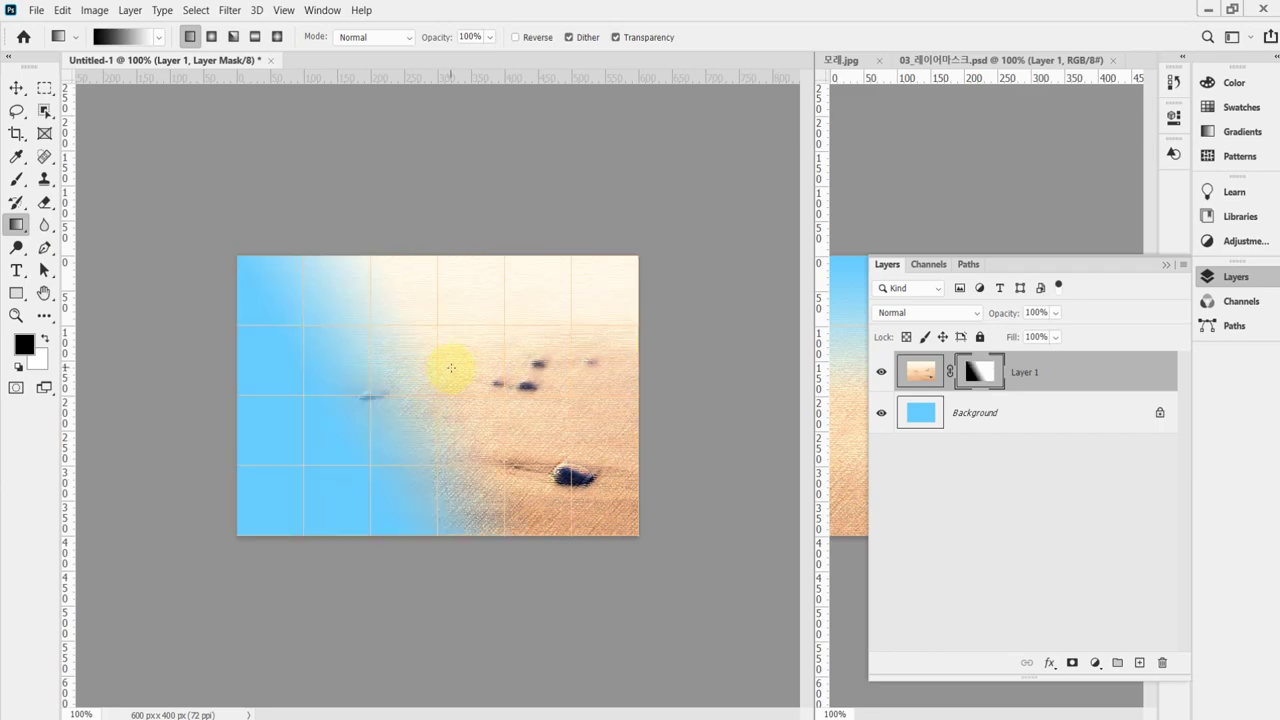
{"action": "left_click_drag", "start_coordinate": [437, 256], "coordinate": [443, 451]}
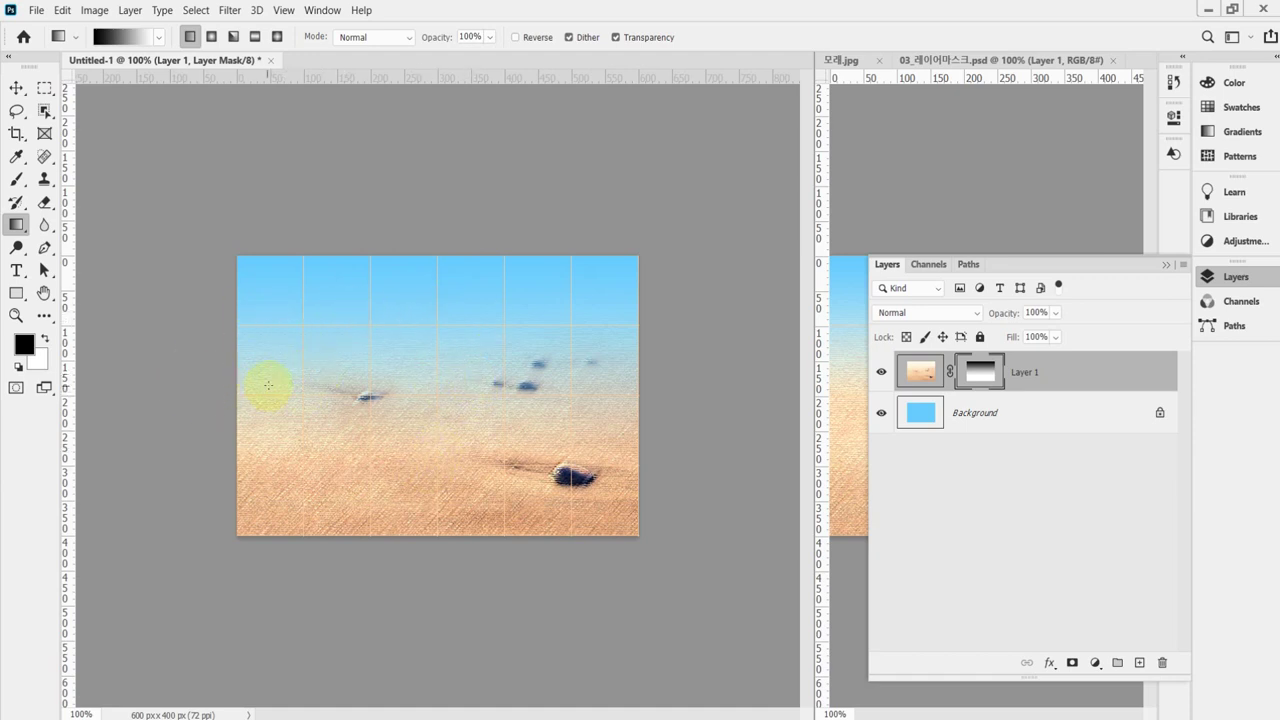
{"action": "left_click_drag", "start_coordinate": [255, 398], "coordinate": [466, 391]}
{"action": "left_click_drag", "start_coordinate": [623, 396], "coordinate": [418, 389]}
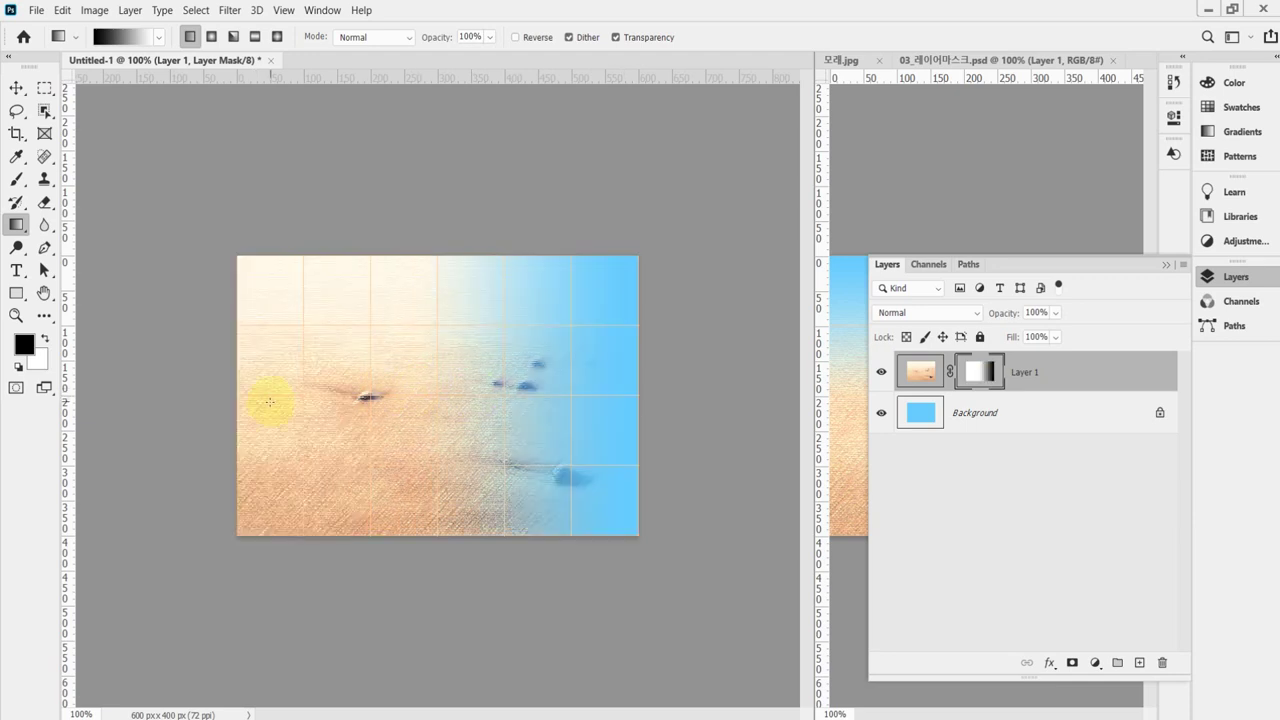
Step: Try a shorter horizontal gradient on the Layer 1 mask and vertical gradients of increasing length starting at the canvas top edge
{"action": "mouse_move", "coordinate": [280, 398]}
{"action": "left_mouse_down"}
{"action": "mouse_move", "coordinate": [578, 400]}
{"action": "mouse_move", "coordinate": [509, 386]}
{"action": "mouse_move", "coordinate": [457, 400]}
{"action": "mouse_move", "coordinate": [486, 357]}
{"action": "left_mouse_up"}
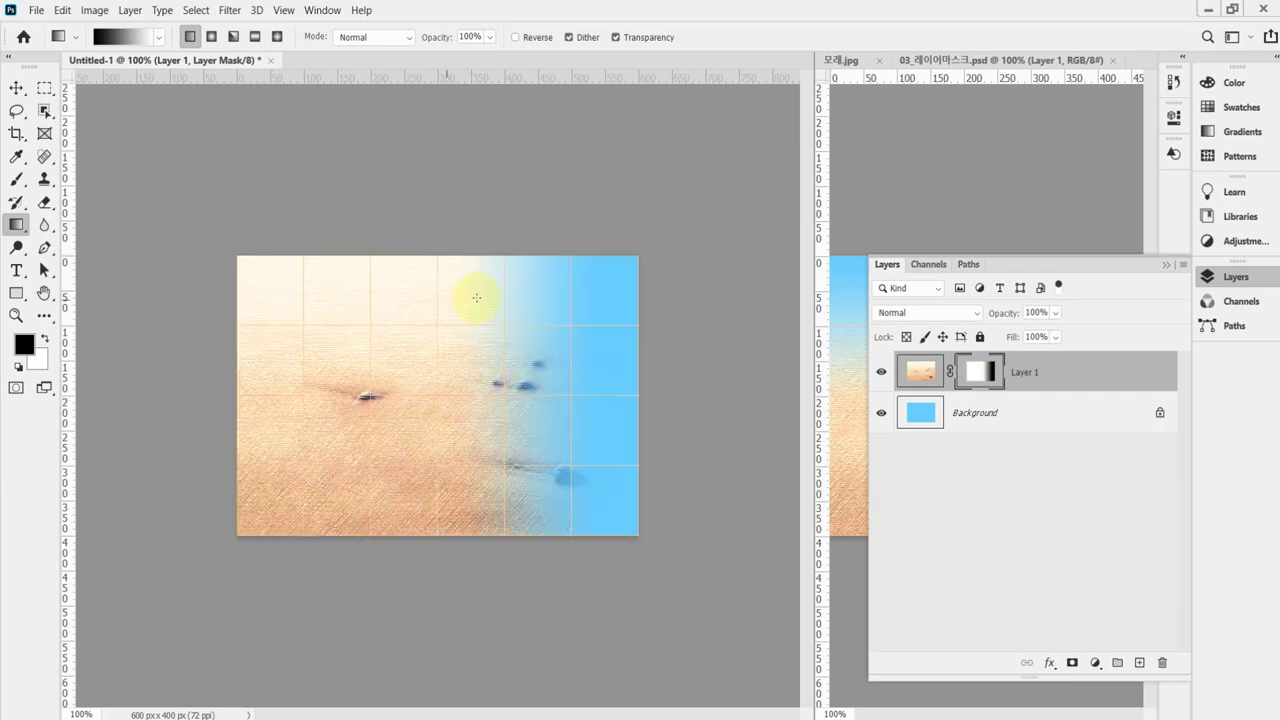
{"action": "left_click_drag", "start_coordinate": [436, 261], "coordinate": [436, 262]}
{"action": "left_click_drag", "start_coordinate": [434, 395], "coordinate": [437, 395]}
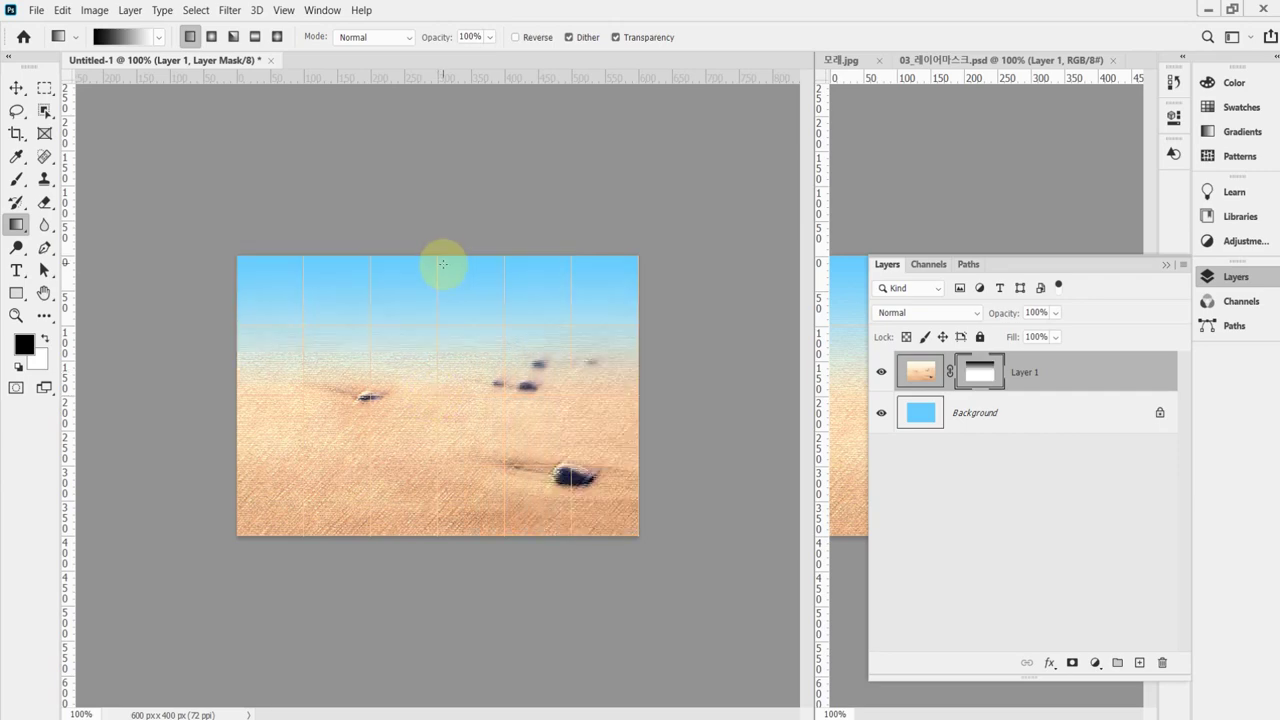
{"action": "left_click_drag", "start_coordinate": [437, 265], "coordinate": [434, 457]}
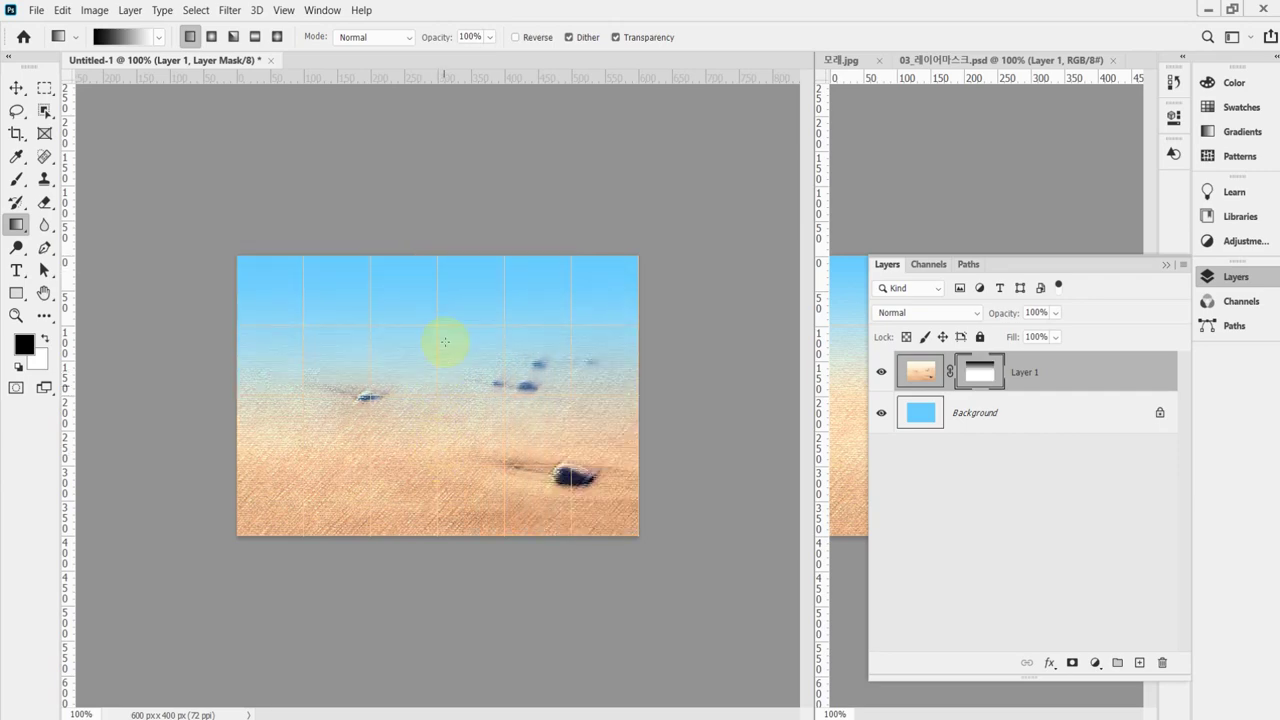
{"action": "left_click_drag", "start_coordinate": [437, 244], "coordinate": [443, 537]}
Step: Try diagonal black-to-white gradients on the Layer 1 mask in different directions, finishing with one that hides the lower-right corner of the sand
{"action": "left_click_drag", "start_coordinate": [420, 243], "coordinate": [471, 380]}
{"action": "left_click_drag", "start_coordinate": [474, 303], "coordinate": [381, 373]}
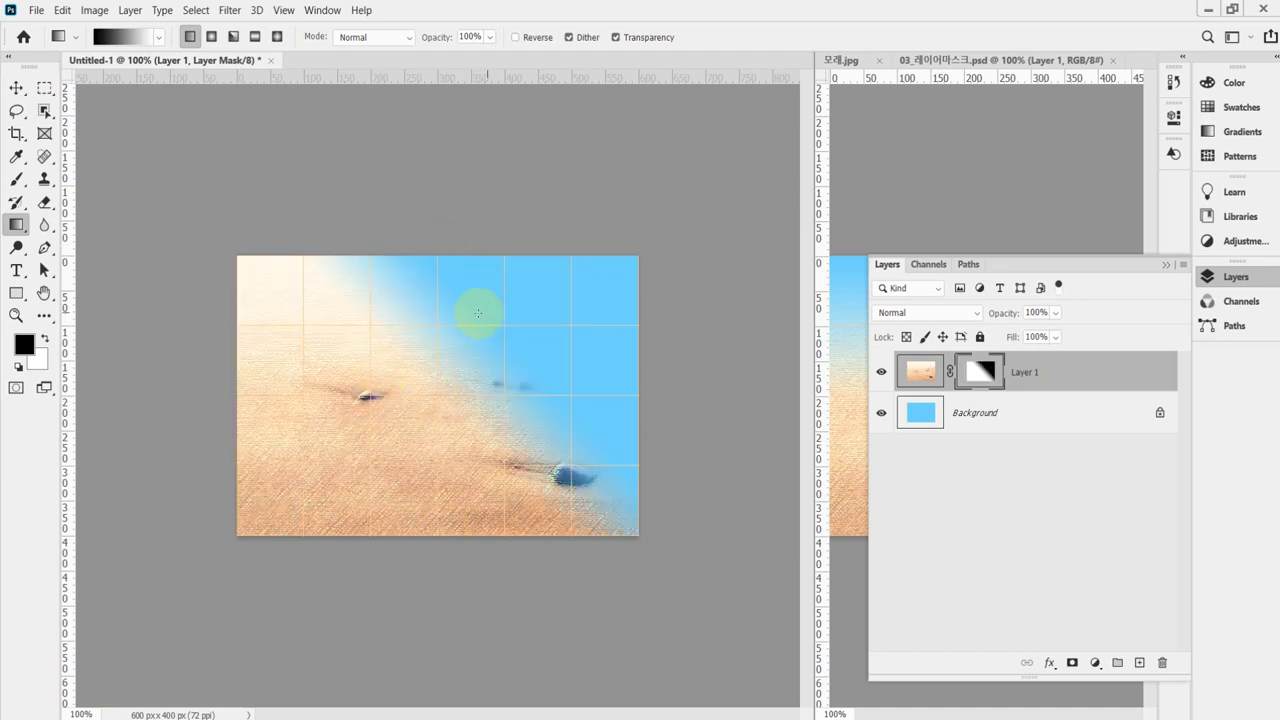
{"action": "left_click_drag", "start_coordinate": [581, 282], "coordinate": [340, 455]}
{"action": "left_click_drag", "start_coordinate": [278, 296], "coordinate": [491, 449]}
{"action": "left_click_drag", "start_coordinate": [278, 496], "coordinate": [528, 389]}
{"action": "left_click_drag", "start_coordinate": [571, 492], "coordinate": [428, 363]}
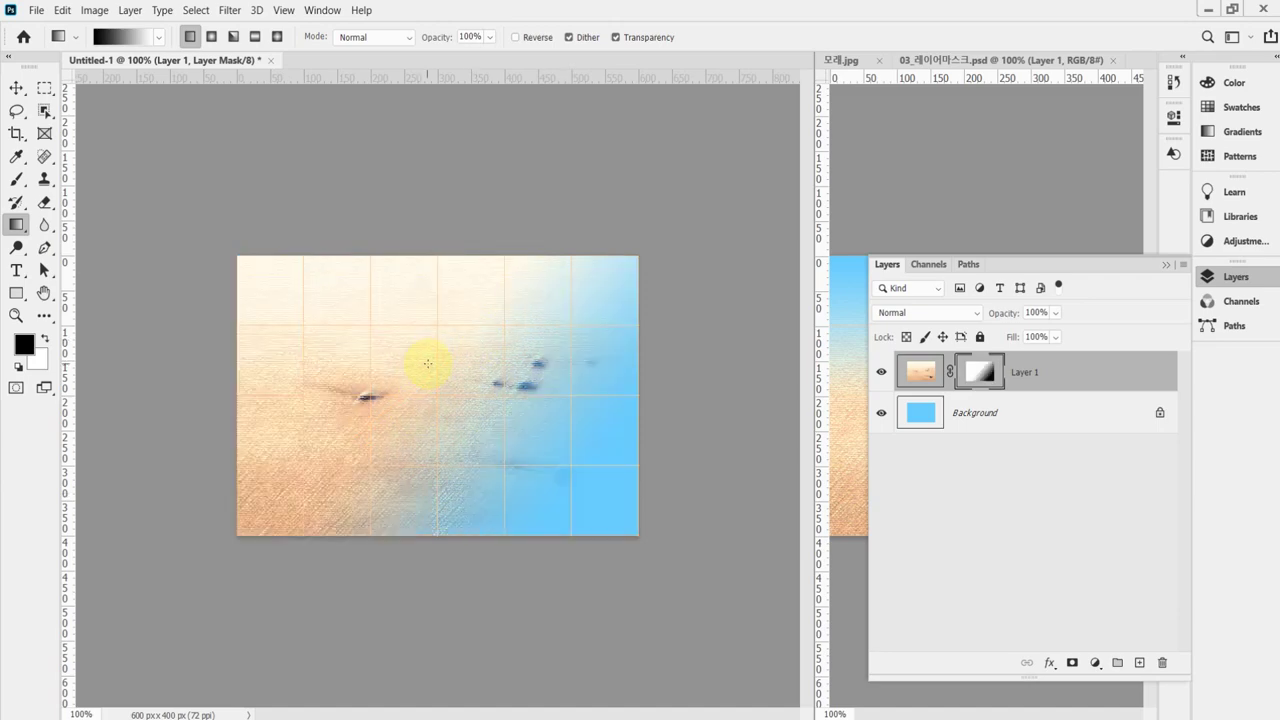
Step: Redraw the Layer 1 mask gradient vertically at different lengths, ending with black-to-white from the canvas top edge down to about 200 px
{"action": "left_click_drag", "start_coordinate": [437, 256], "coordinate": [443, 443]}
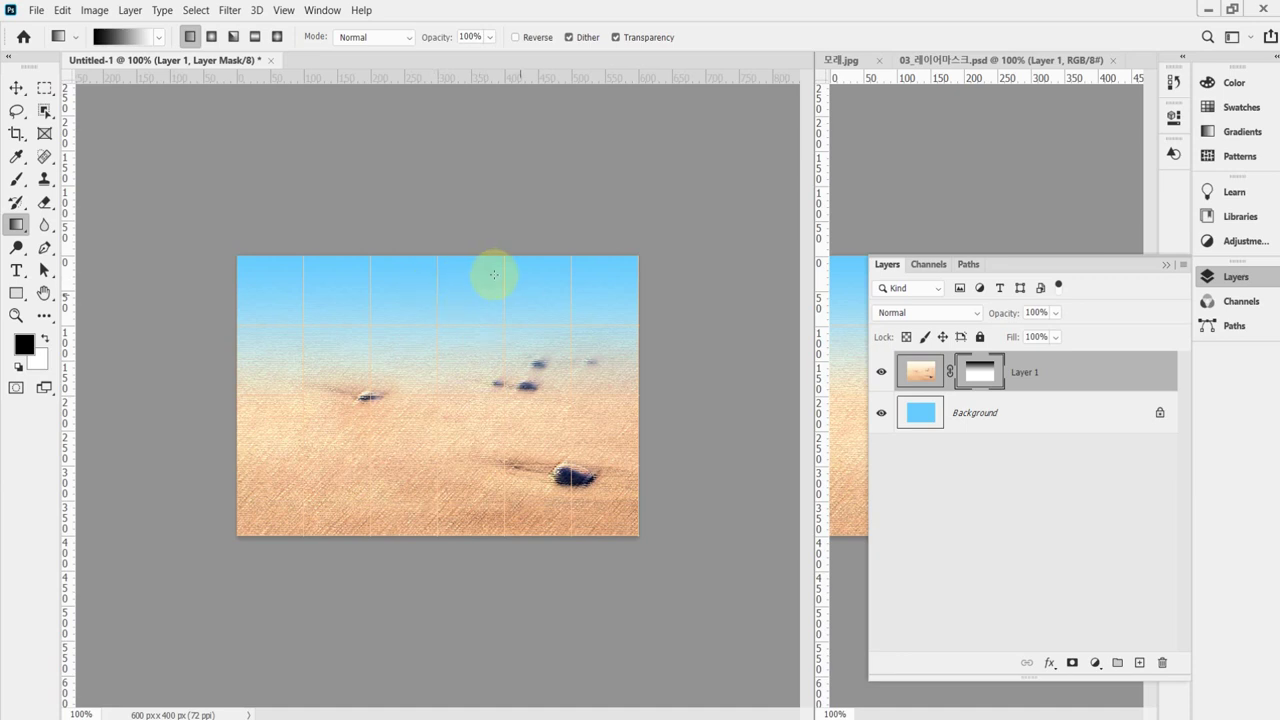
{"action": "left_click_drag", "start_coordinate": [437, 255], "coordinate": [447, 376]}
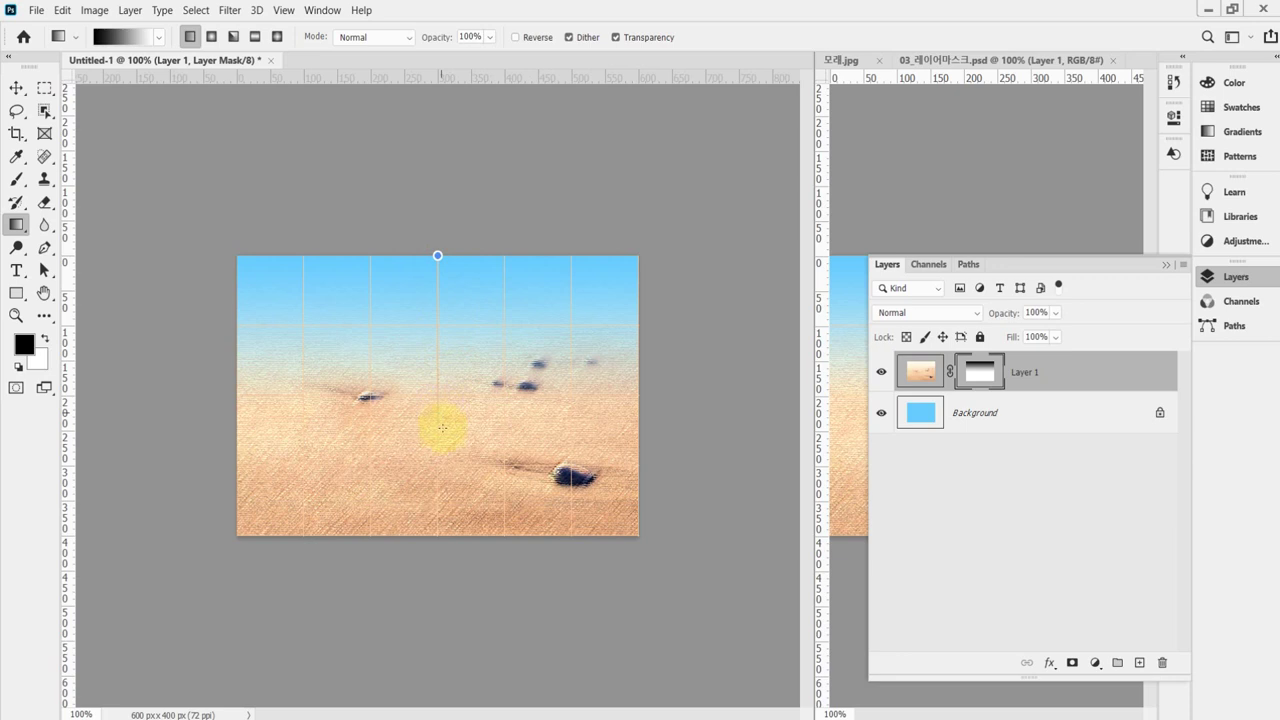
{"action": "left_click_drag", "start_coordinate": [442, 469], "coordinate": [442, 466]}
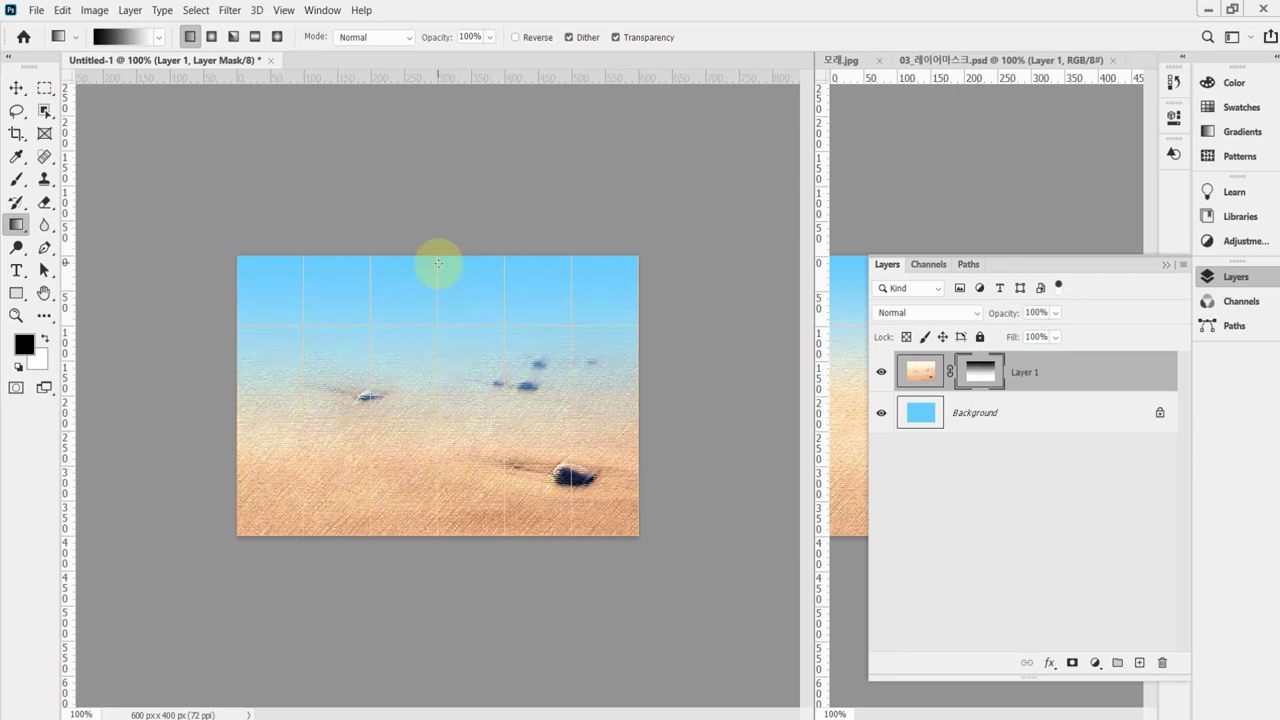
{"action": "left_click_drag", "start_coordinate": [441, 329], "coordinate": [441, 401]}
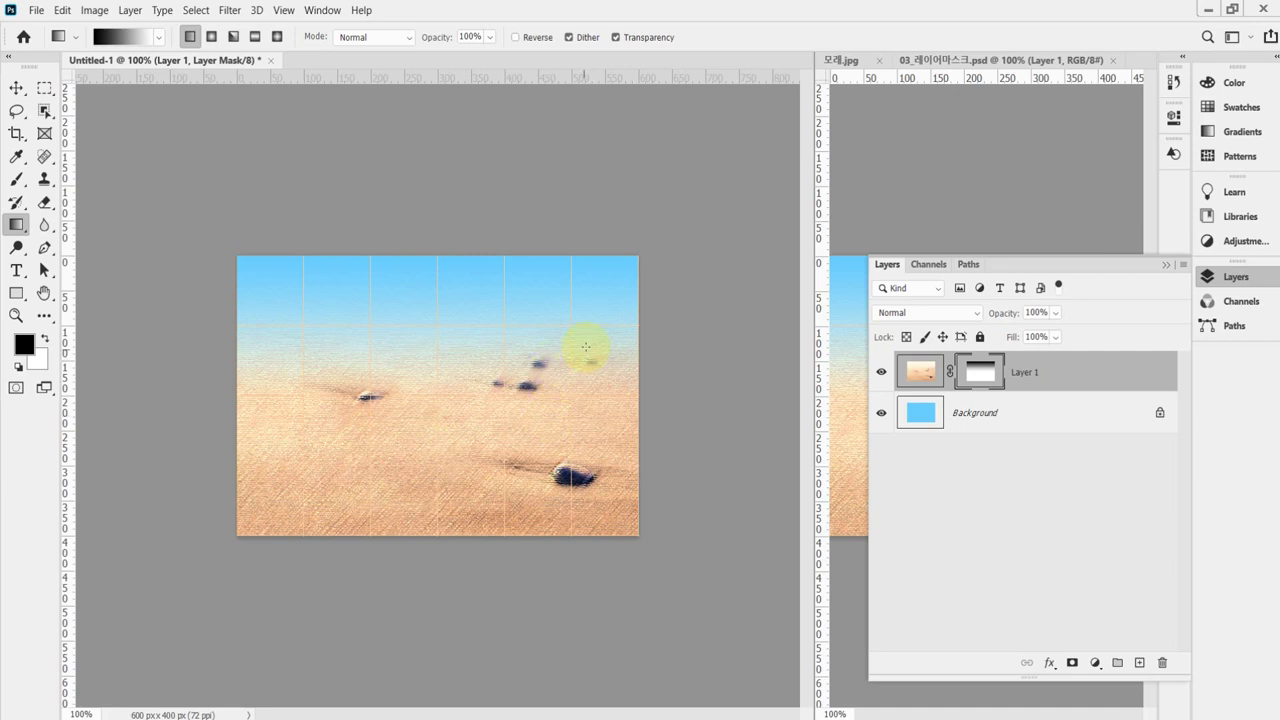